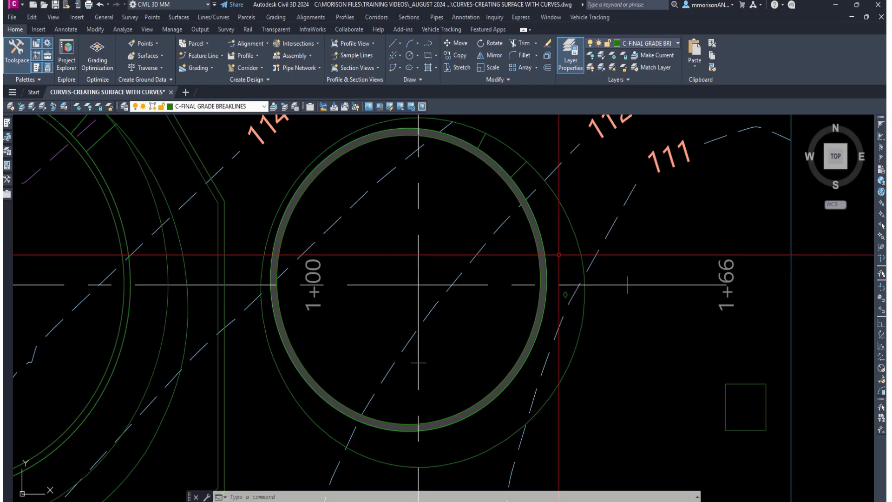
Examine the feature lines along the inner and outer edges of the smaller tank's hatched ring up close.
mouse_move(559, 254)
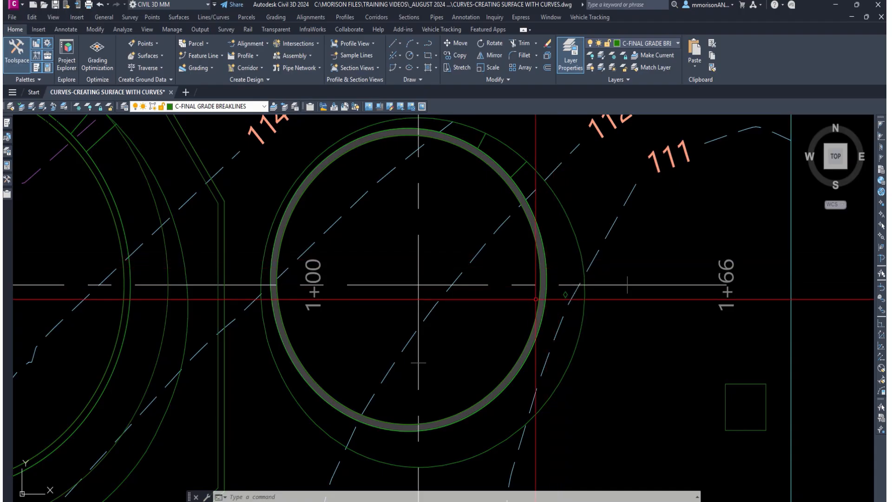
scroll(538, 303, "up", 5)
scroll(538, 303, "up", 4)
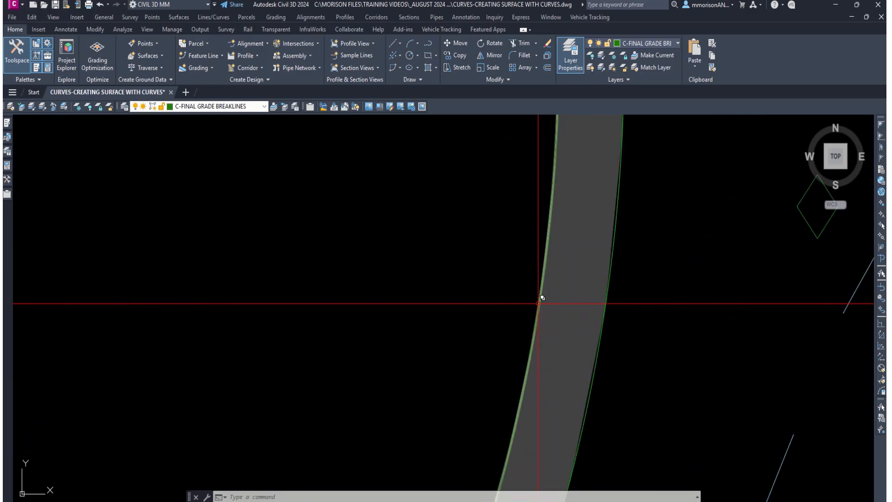
left_click(610, 279)
scroll(542, 270, "up", 3)
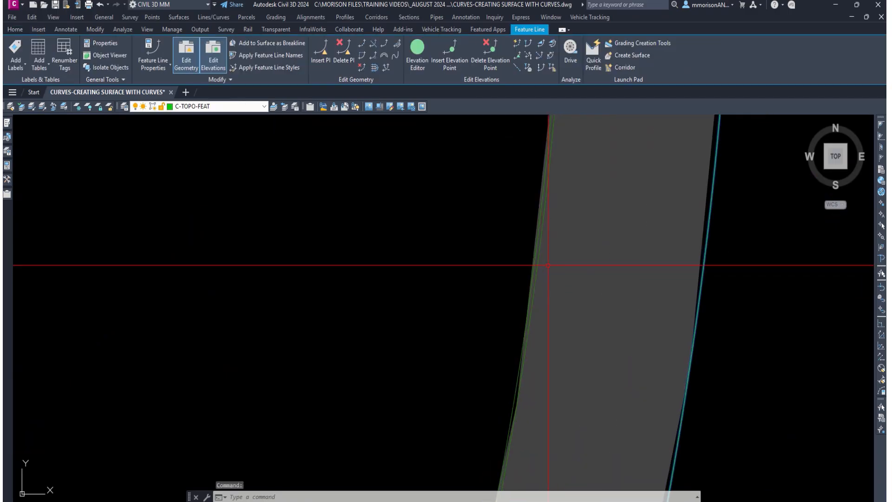
left_click(538, 261)
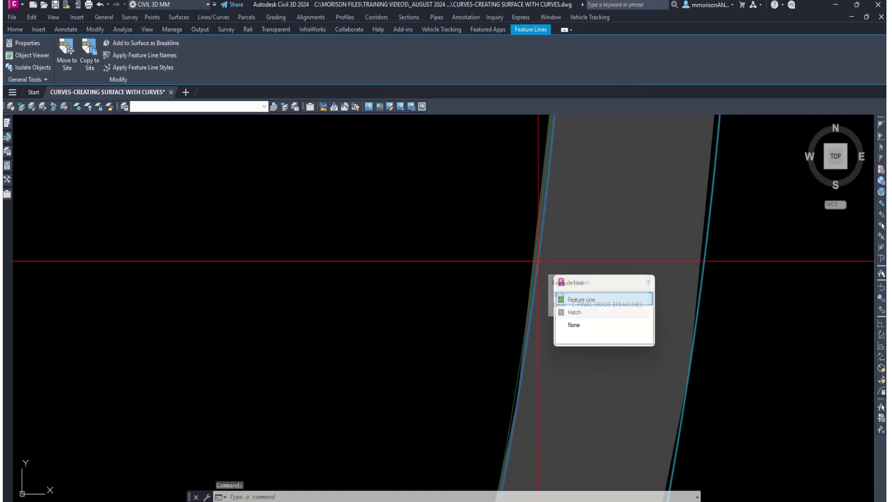
key("Escape")
key("Escape")
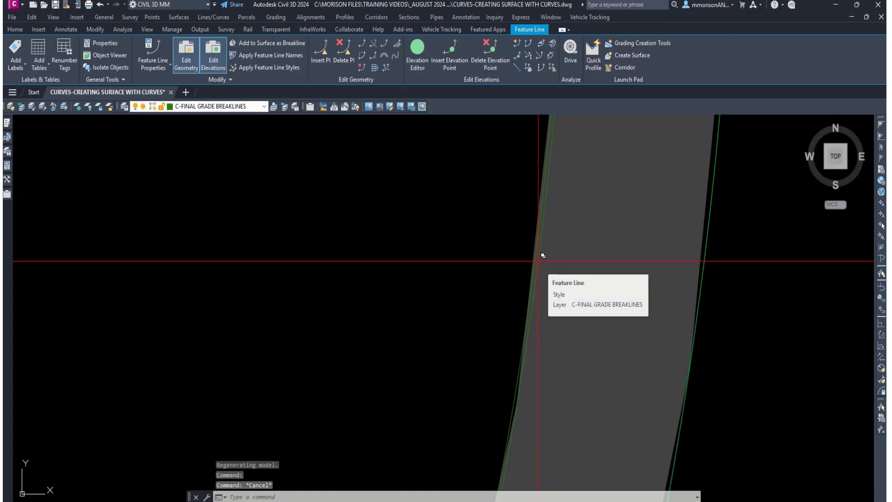
scroll(535, 261, "up", 3)
scroll(535, 261, "up", 2)
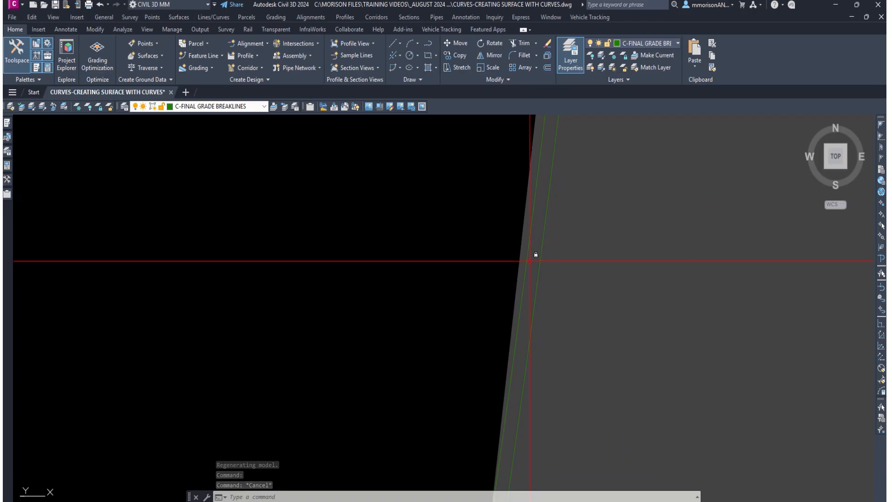
left_click(527, 261)
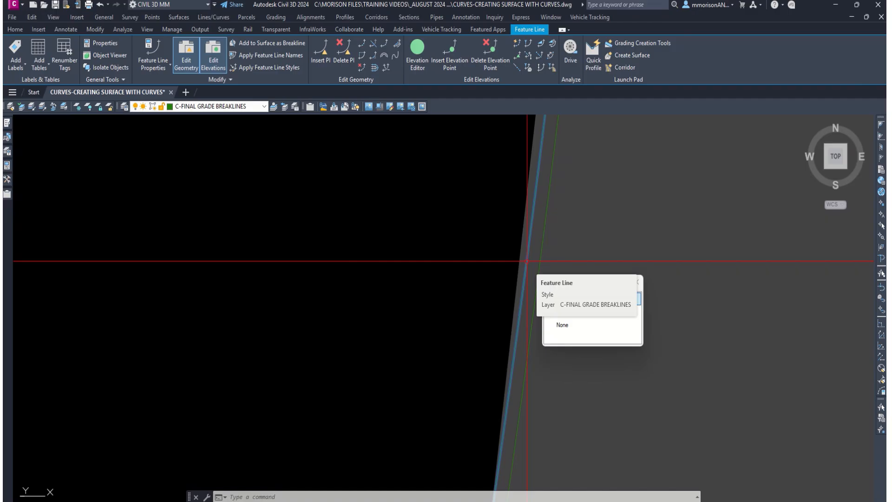
key("Escape")
key("Escape")
scroll(527, 261, "down", 4)
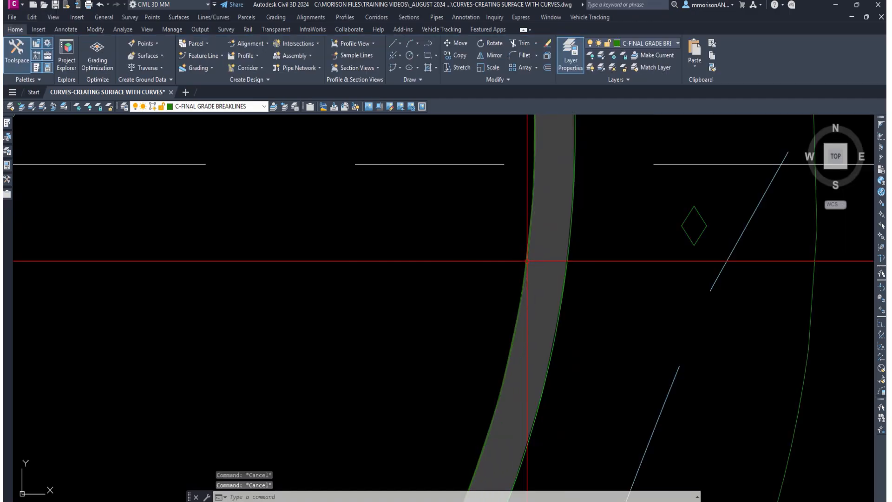
scroll(526, 261, "down", 2)
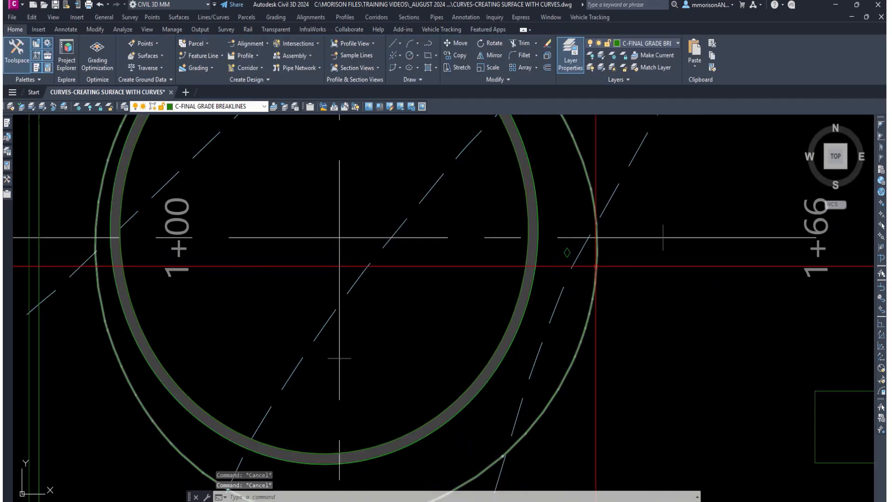
scroll(586, 261, "down", 4)
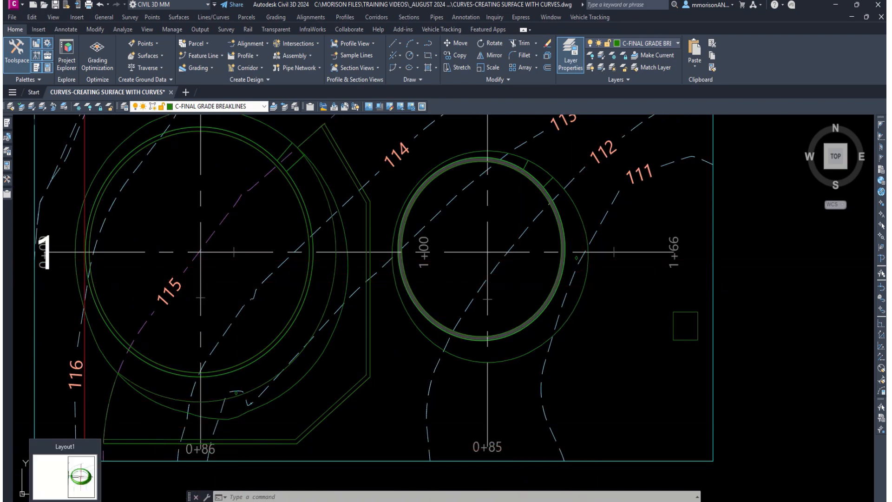
View the smaller tank's shaded 3D model in Layout1, and return to model space.
left_click(75, 501)
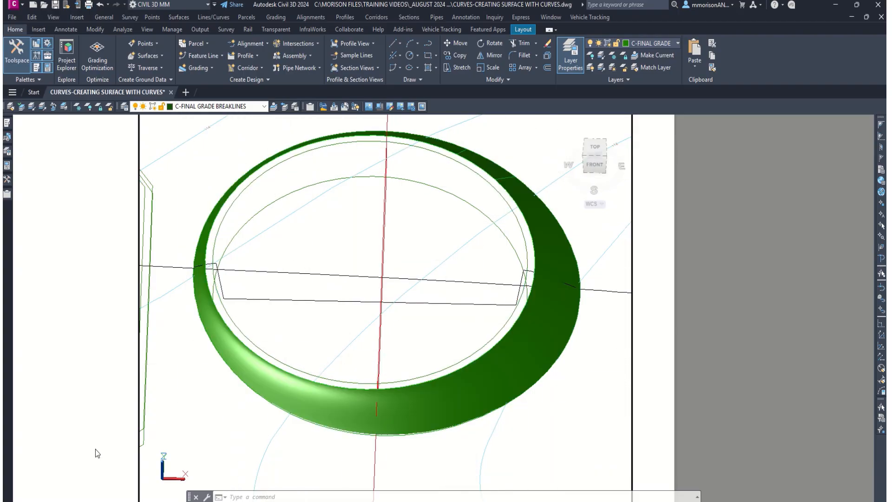
mouse_move(37, 501)
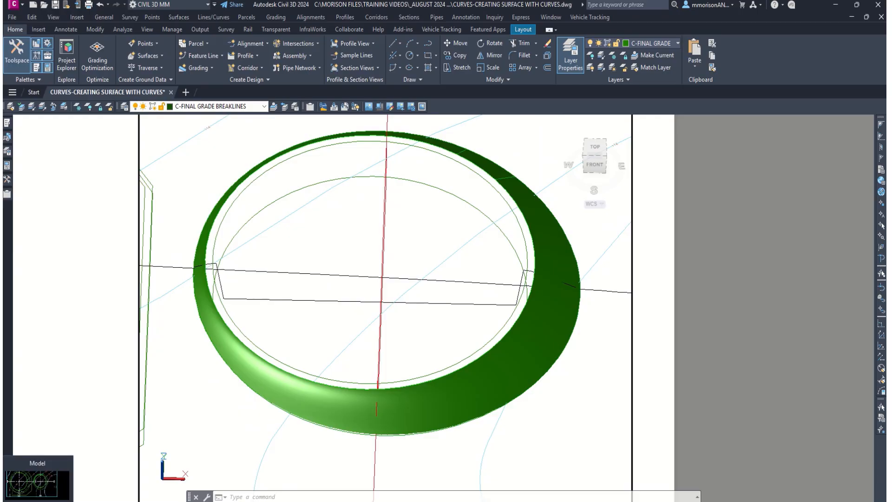
left_click(36, 500)
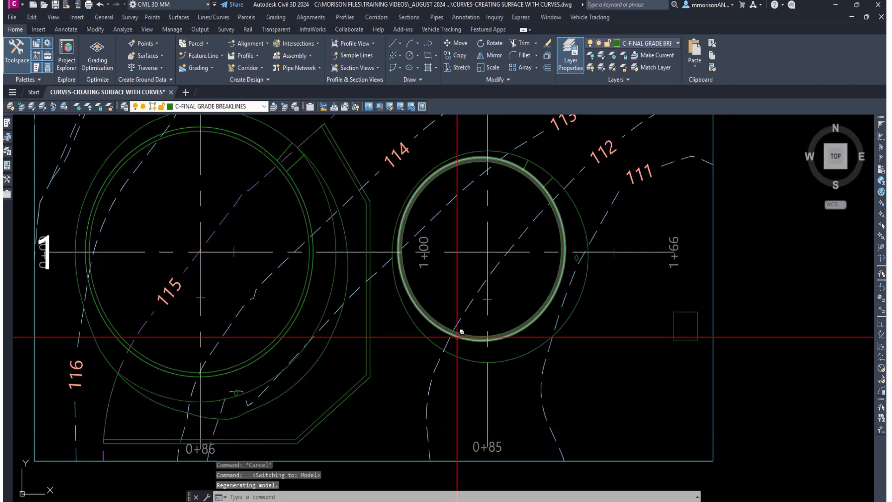
mouse_move(462, 332)
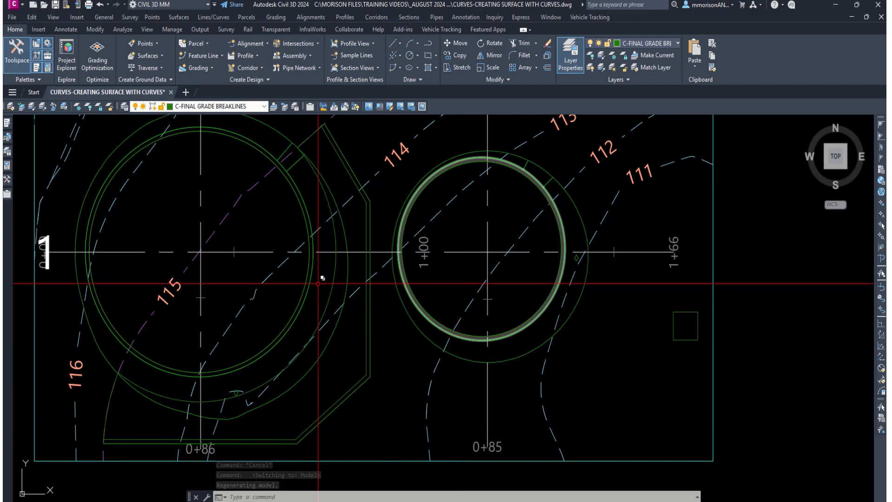
Set the surface style of DS TANK 2 to WC Contours Proposed.
left_click(7, 180)
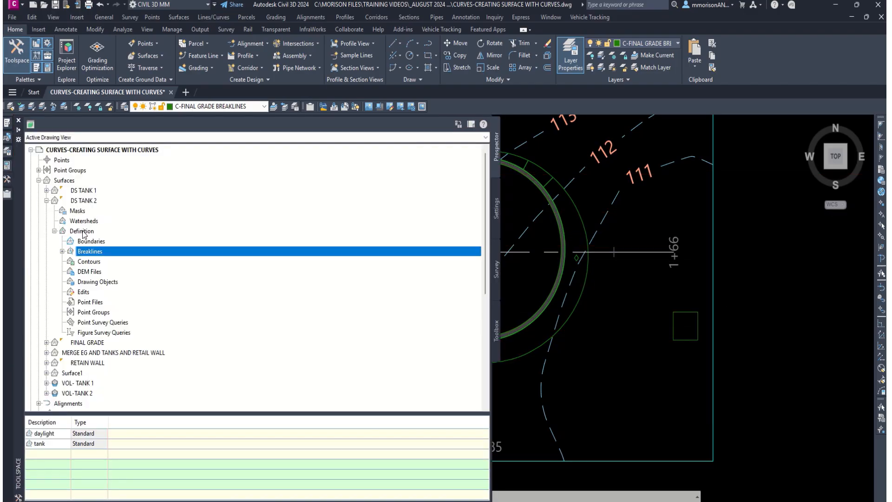
right_click(88, 201)
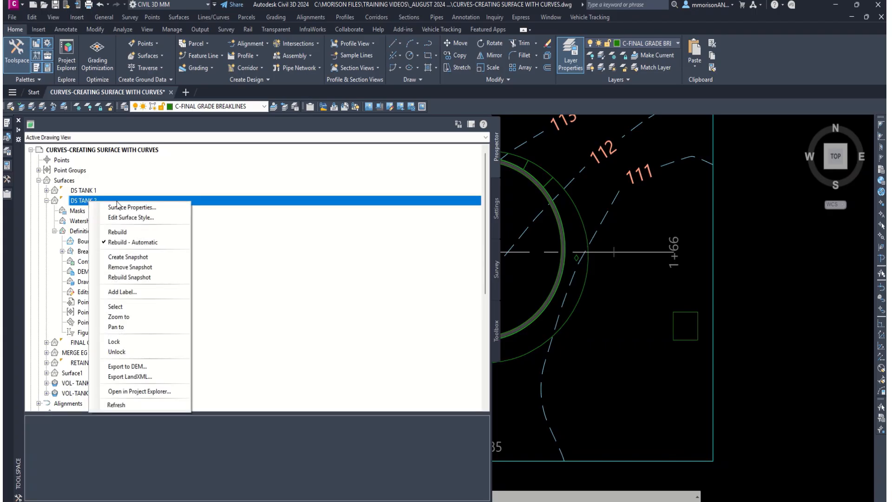
left_click(122, 207)
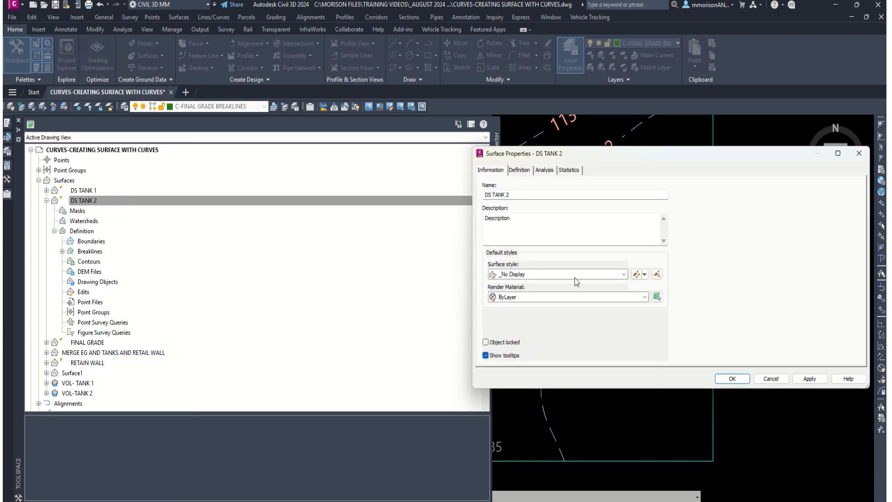
left_click(576, 274)
left_click(541, 382)
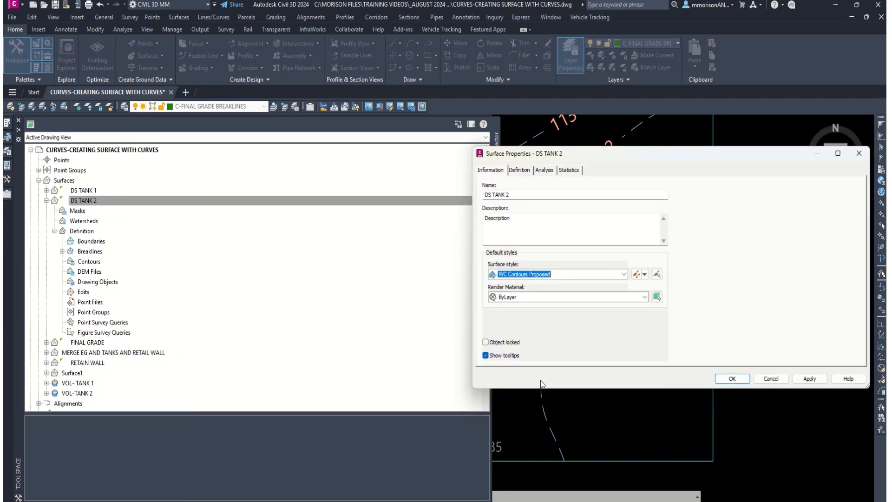
left_click(800, 379)
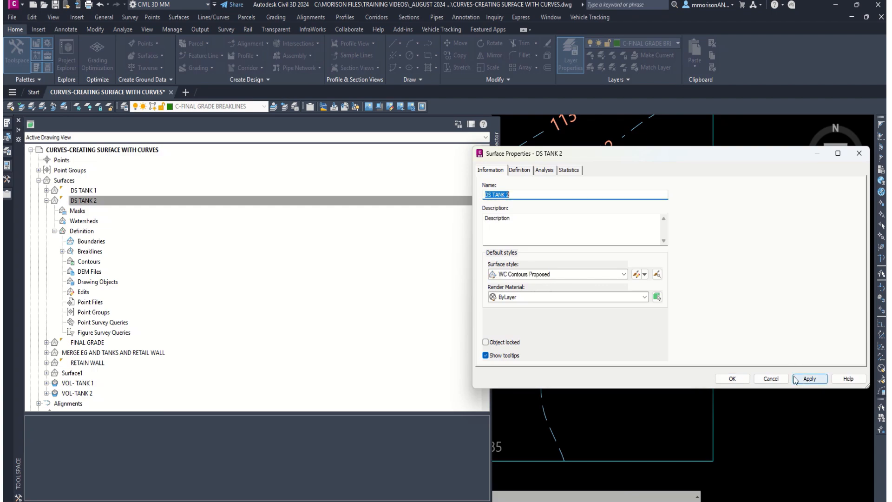
left_click(733, 378)
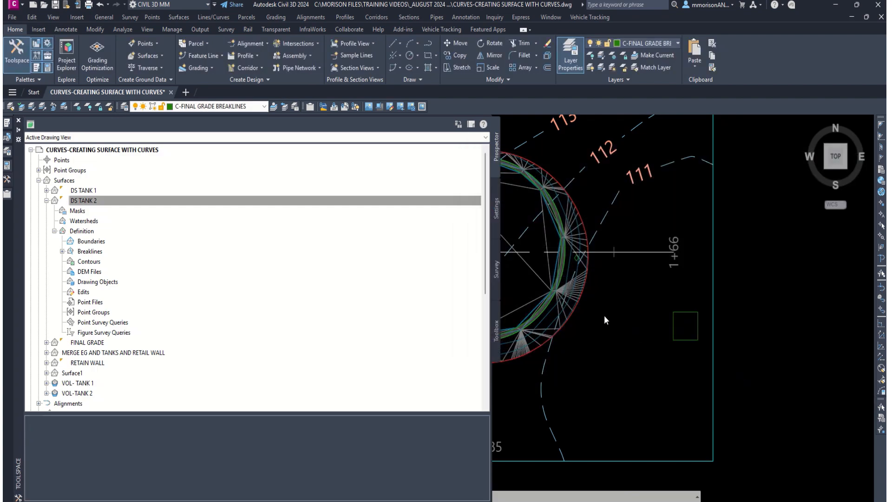
Turn off the triangles in the plan display of DS TANK 2's surface style, WC Contours Proposed.
middle_click_drag(601, 312, 726, 326)
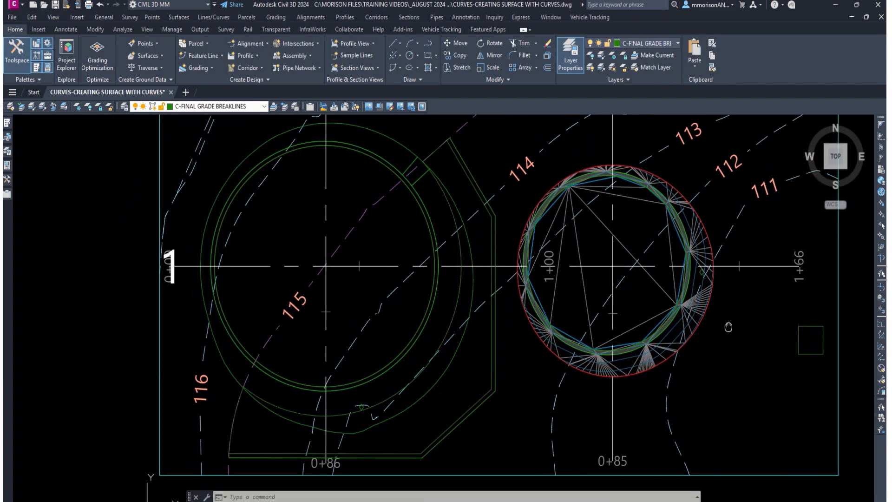
scroll(649, 299, "up", 2)
middle_click_drag(648, 298, 528, 329)
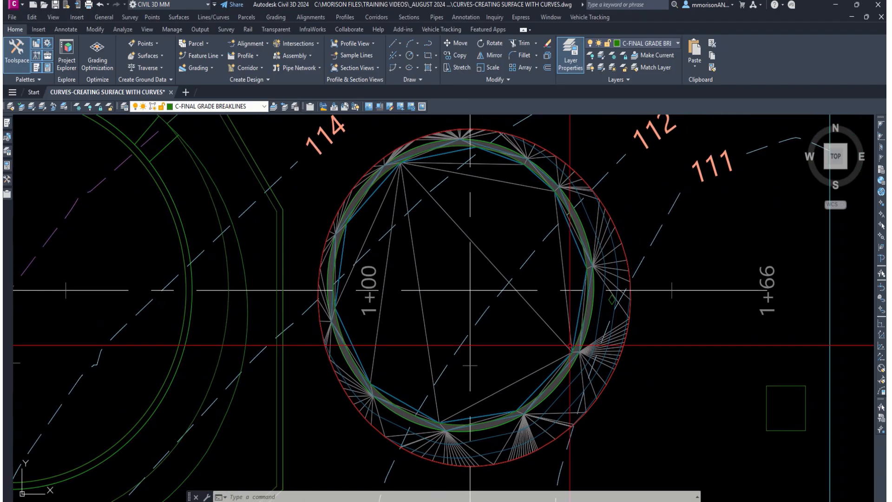
scroll(570, 345, "up", 2)
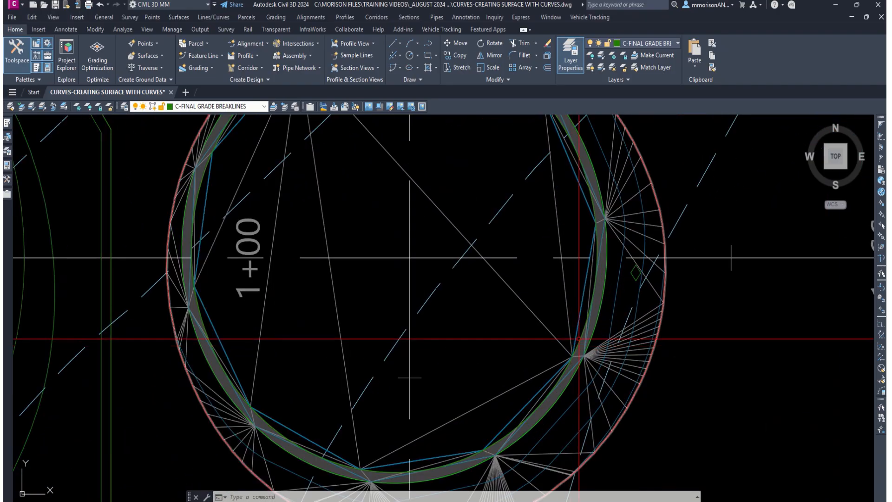
left_click(579, 319)
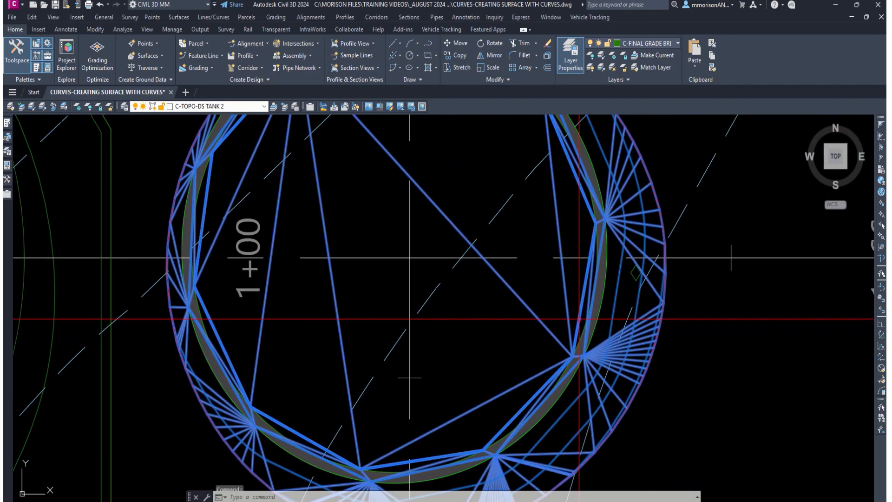
key("Escape")
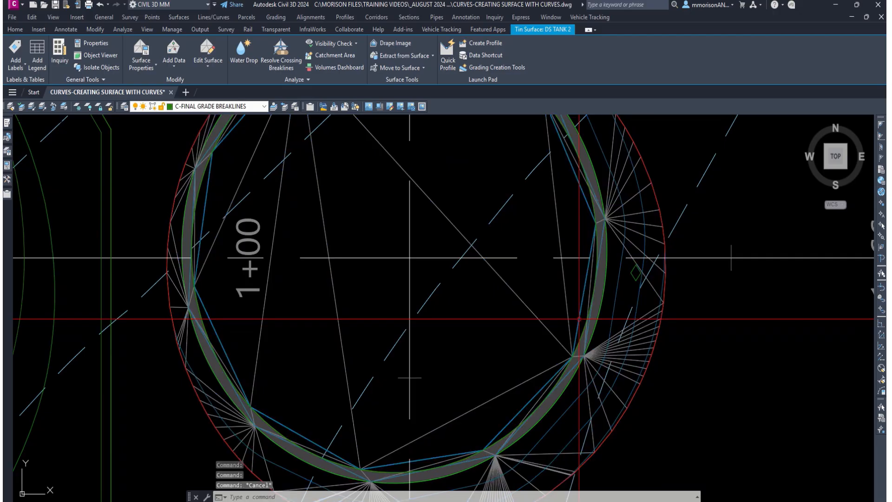
left_click(552, 332)
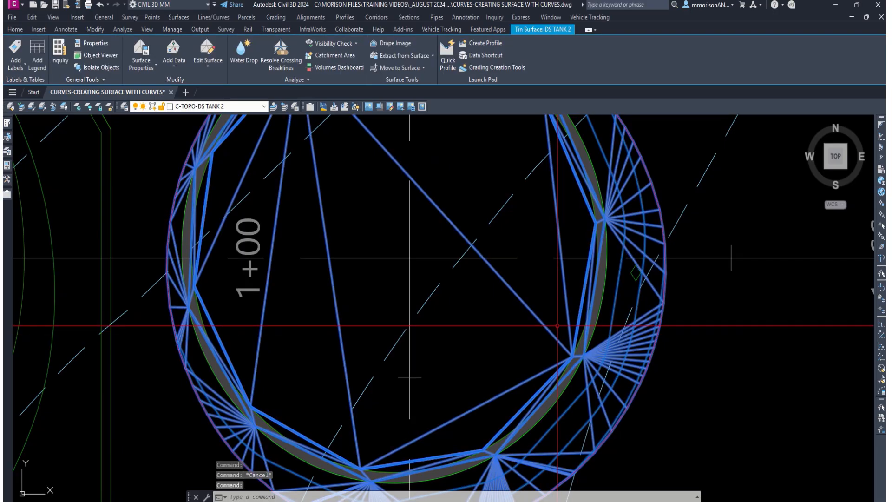
right_click(557, 326)
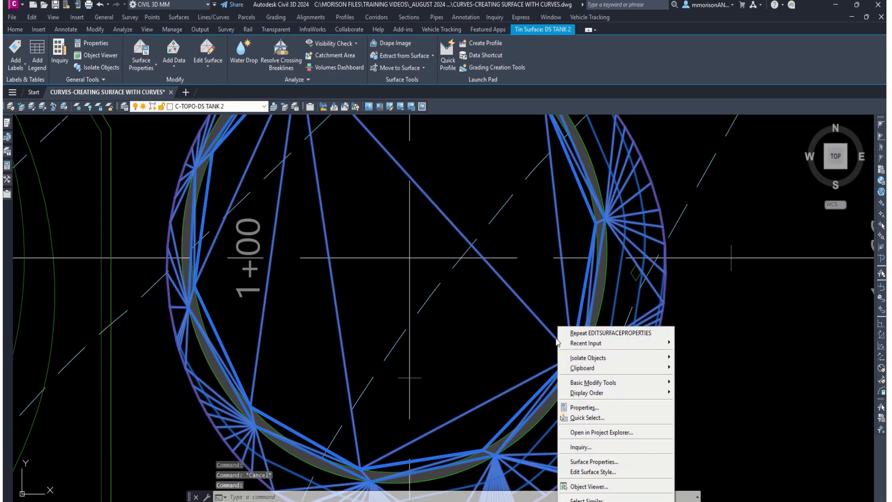
left_click(576, 471)
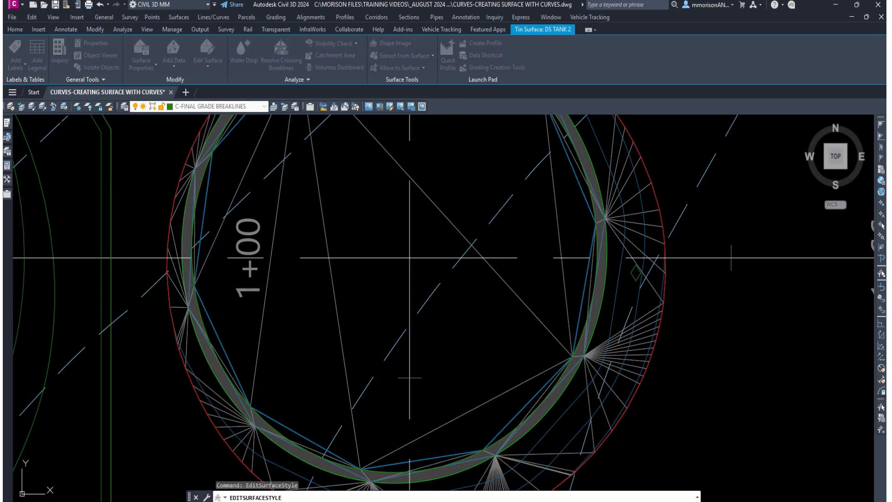
left_click_drag(713, 197, 698, 199)
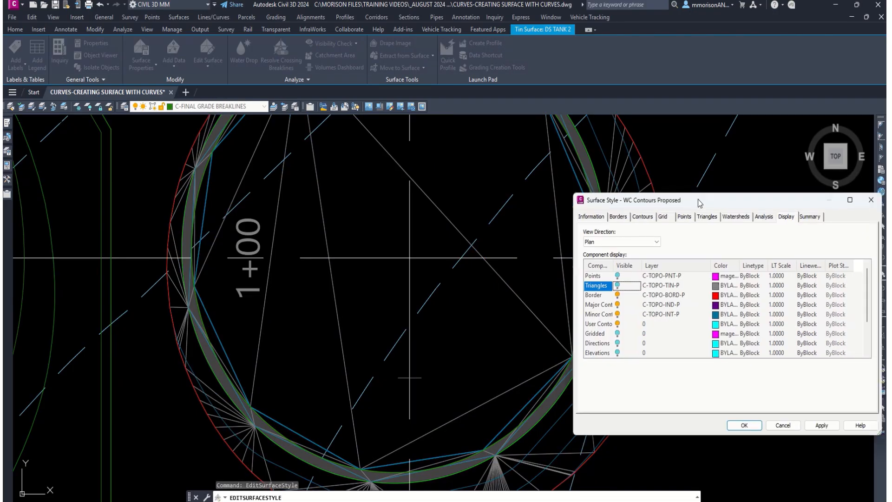
left_click(822, 425)
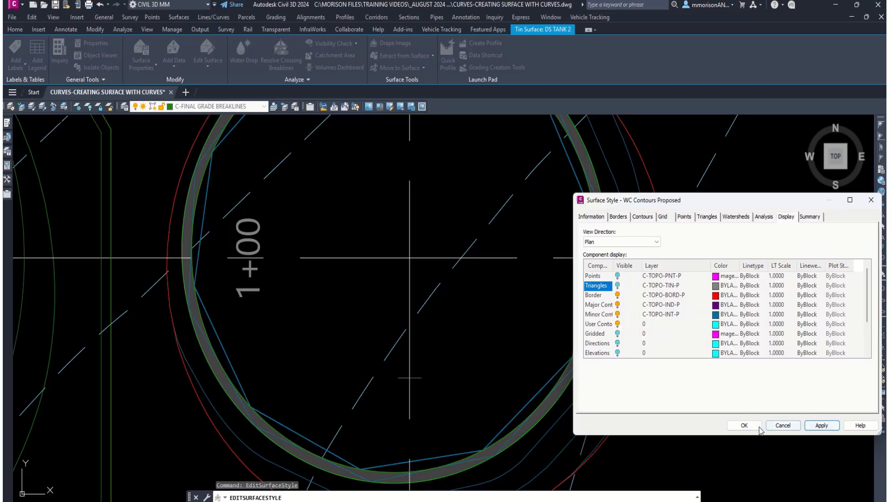
left_click(744, 425)
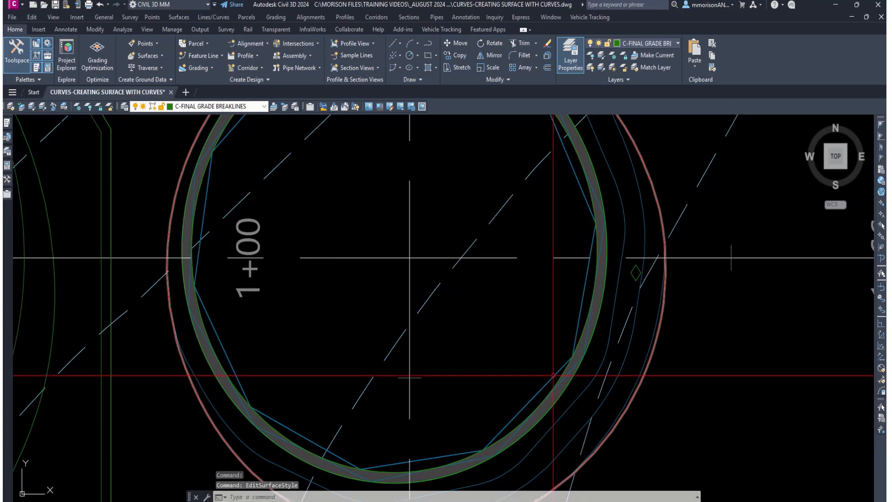
Compare DS TANK 2's contours with the curved tank ring in plan and in Layout1's 3D view, and return to model space.
left_click(542, 367)
scroll(541, 366, "down", 2)
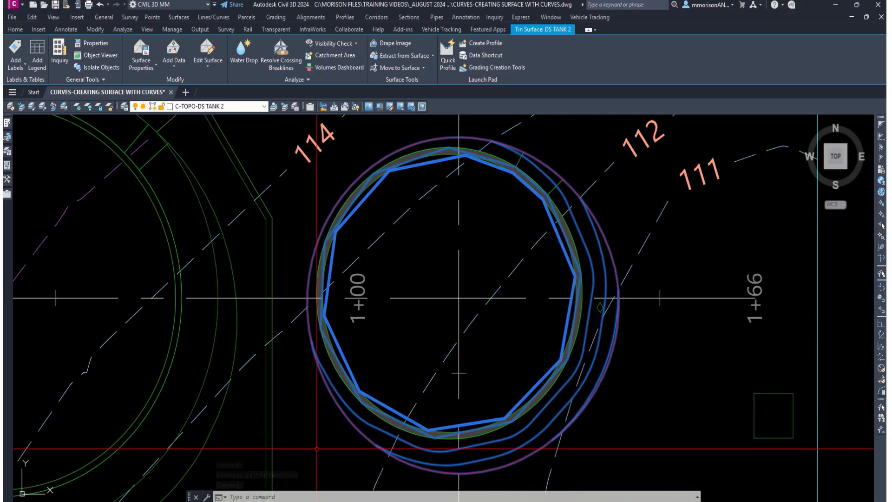
key("Escape")
key("Escape")
key("Escape")
key("ctrl+Page_Down")
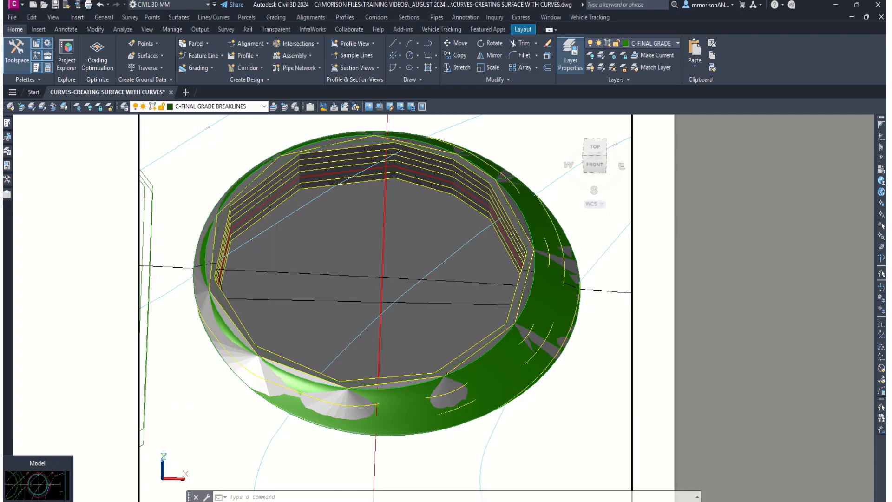
left_click(64, 491)
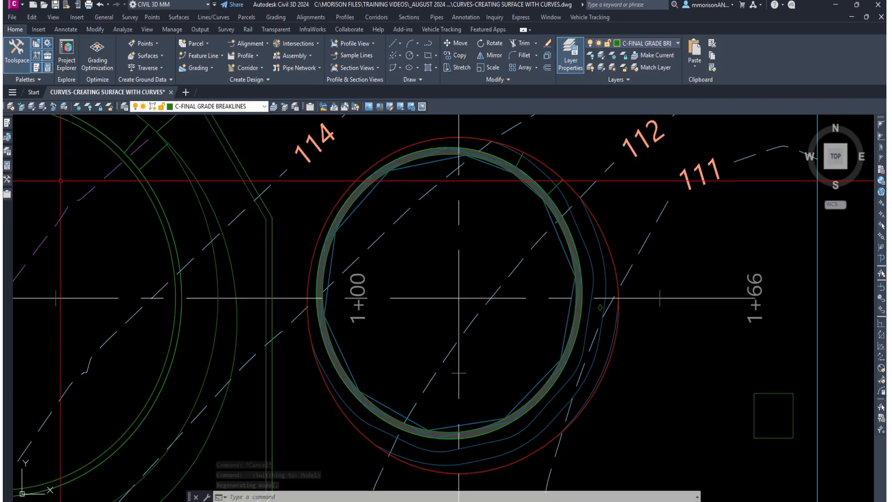
Try out DS TANK 2 breakline settings with a 0.1' mid-ordinate distance, 1° weeding angle and 1' weeding distance, then discard them.
left_click(8, 181)
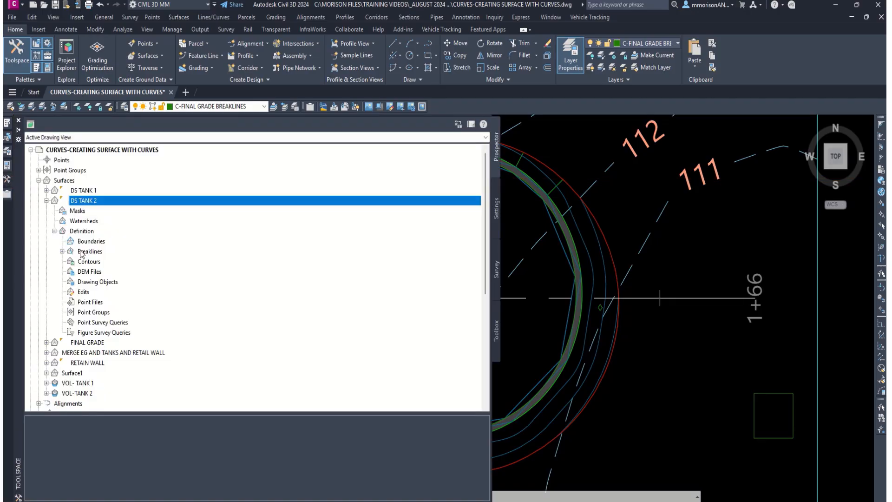
left_click(90, 251)
right_click(80, 253)
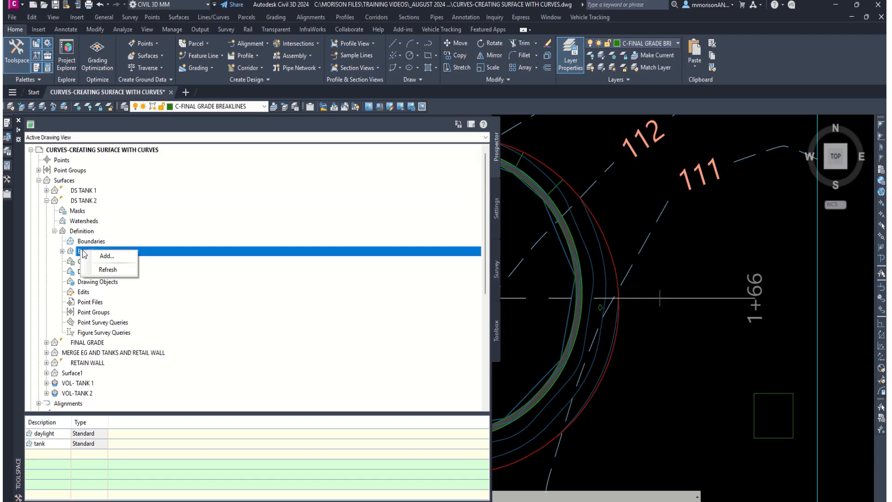
left_click(98, 256)
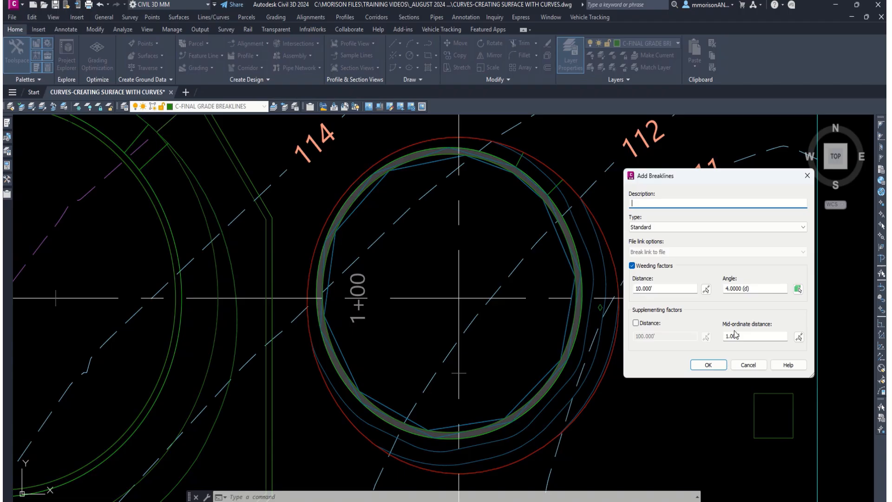
left_click_drag(746, 336, 722, 337)
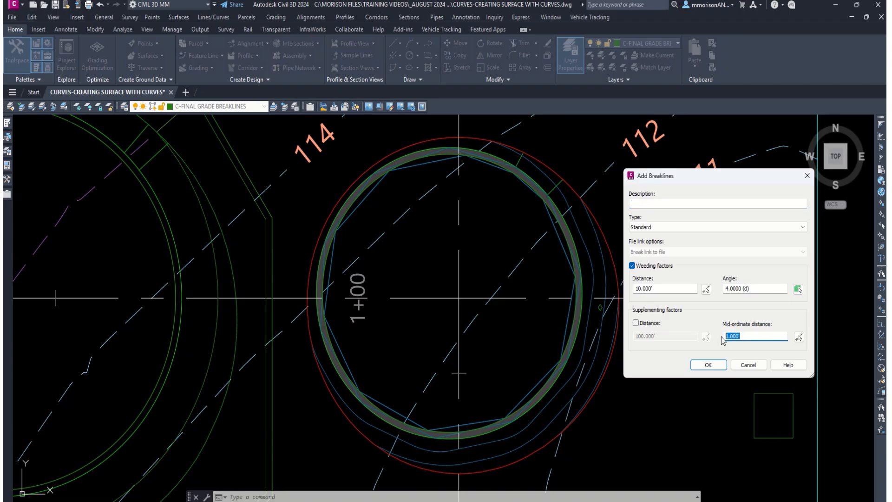
type(".1")
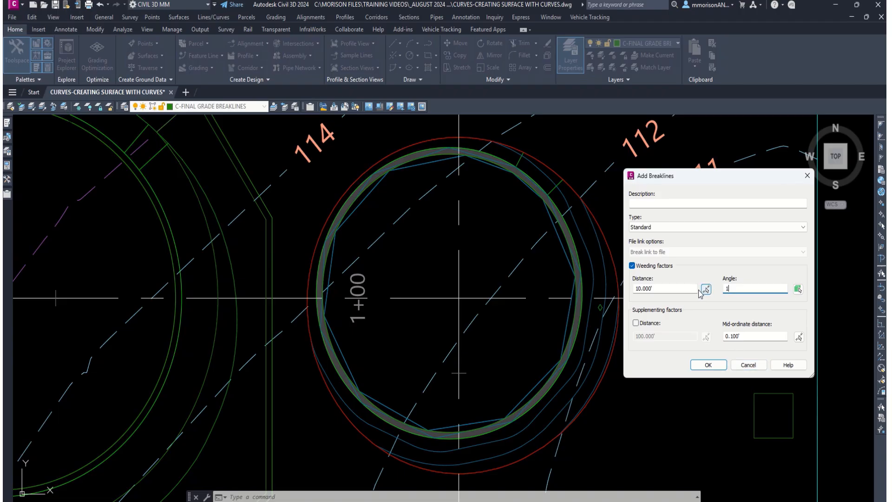
left_click(660, 288)
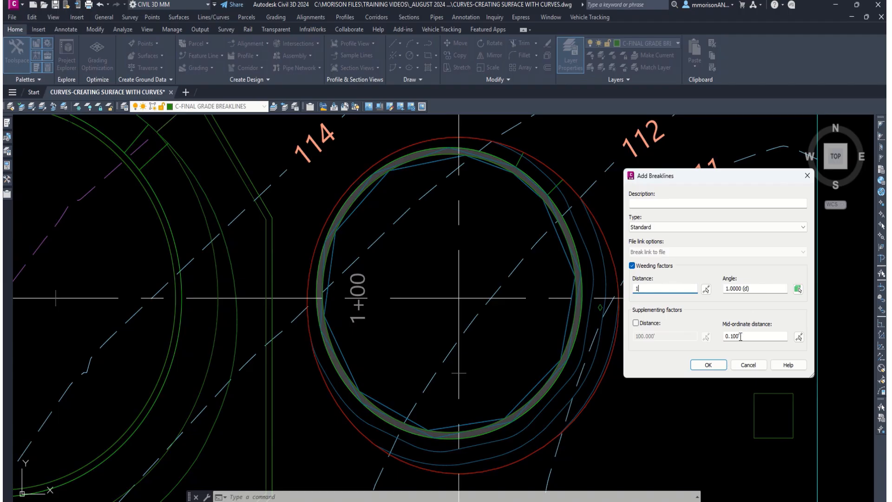
type("1")
left_click(748, 365)
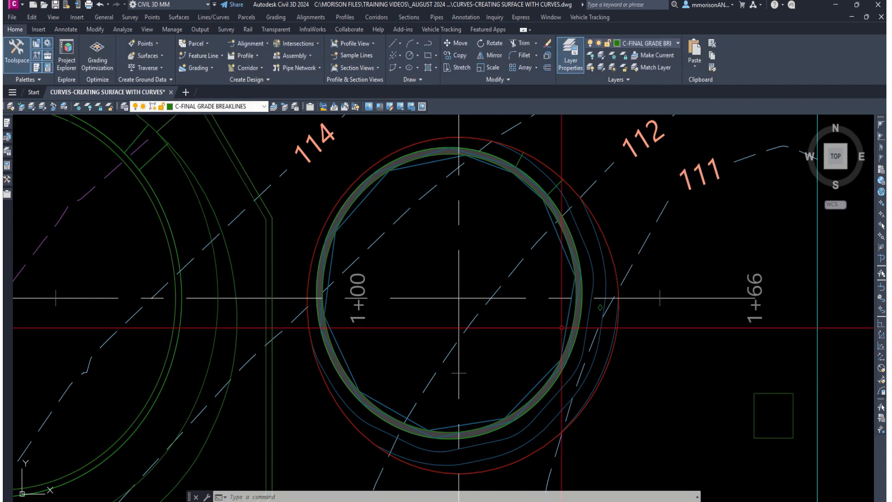
Examine where DS TANK 2's contours touch and depart from the feature lines along the curved tank ring.
scroll(592, 327, "up", 5)
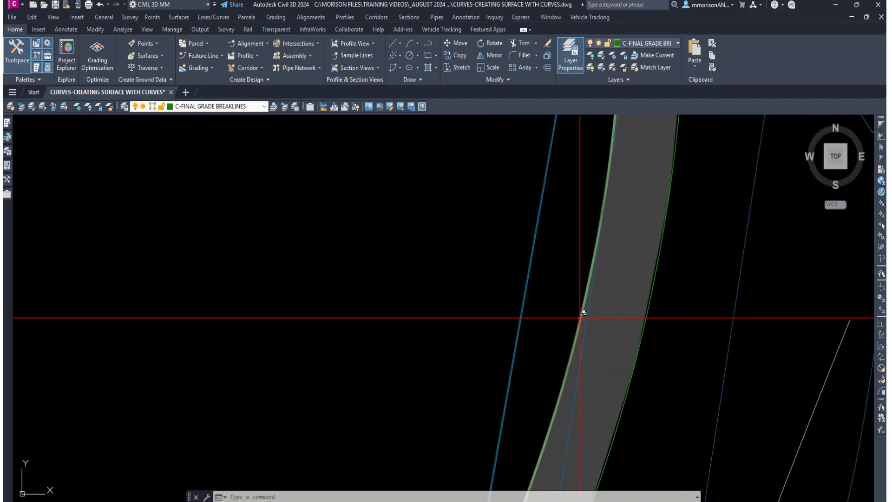
scroll(586, 314, "up", 4)
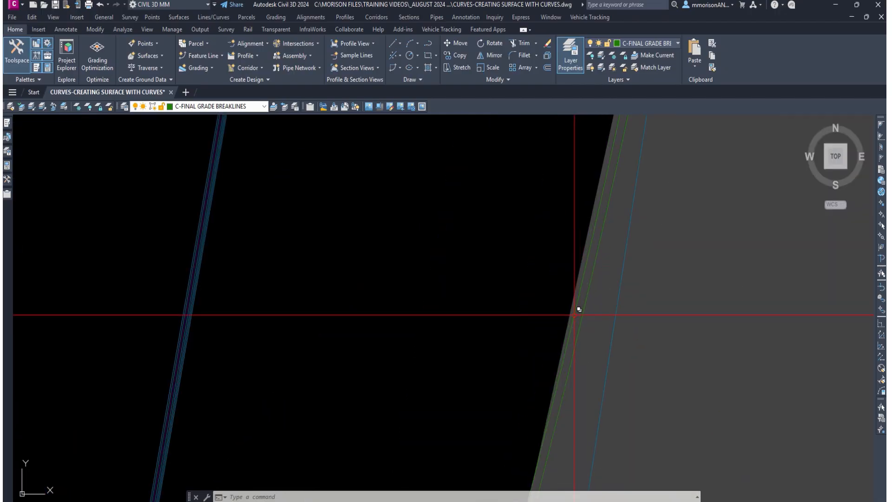
left_click(575, 315)
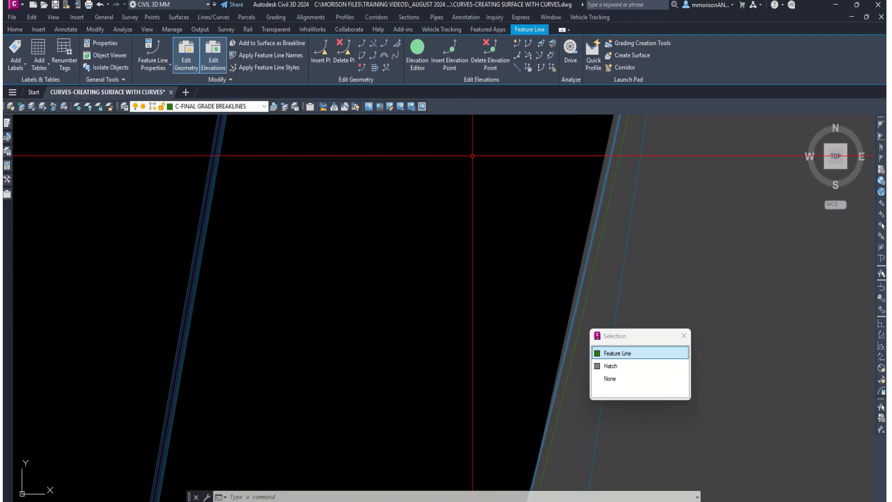
key("Escape")
scroll(473, 172, "up", 2)
scroll(454, 203, "down", 6)
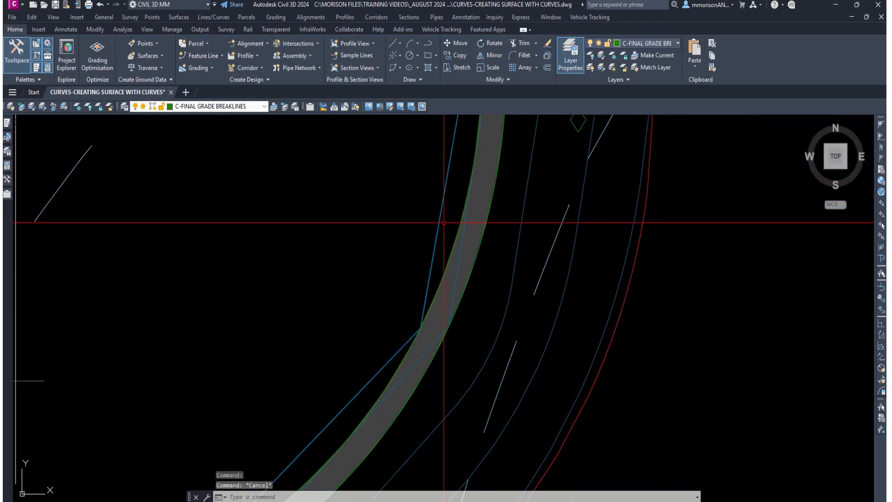
middle_click_drag(434, 241, 435, 294)
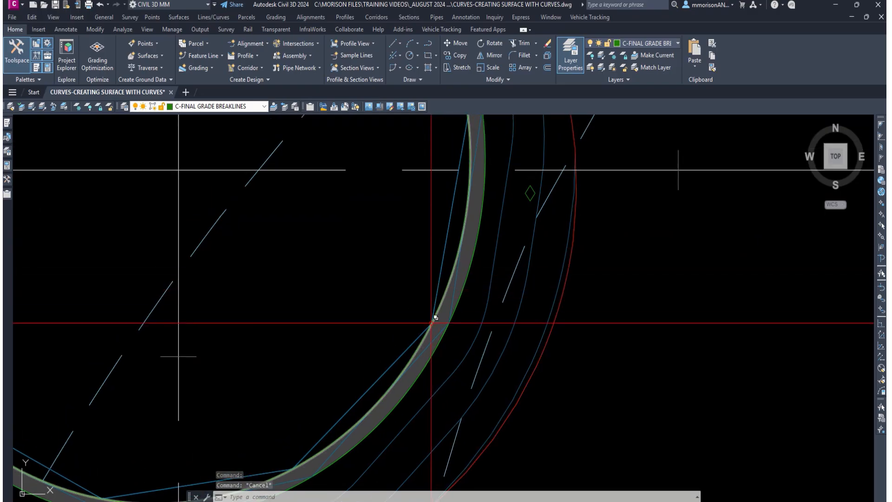
scroll(432, 320, "up", 4)
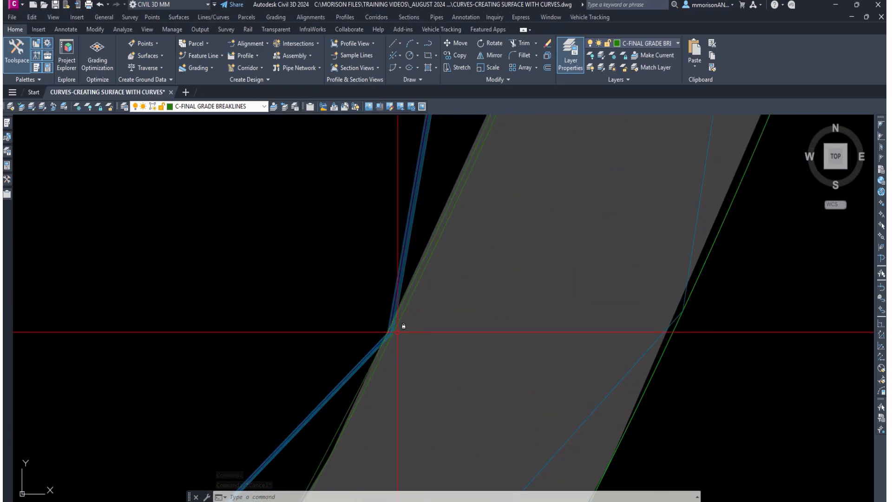
scroll(392, 335, "up", 2)
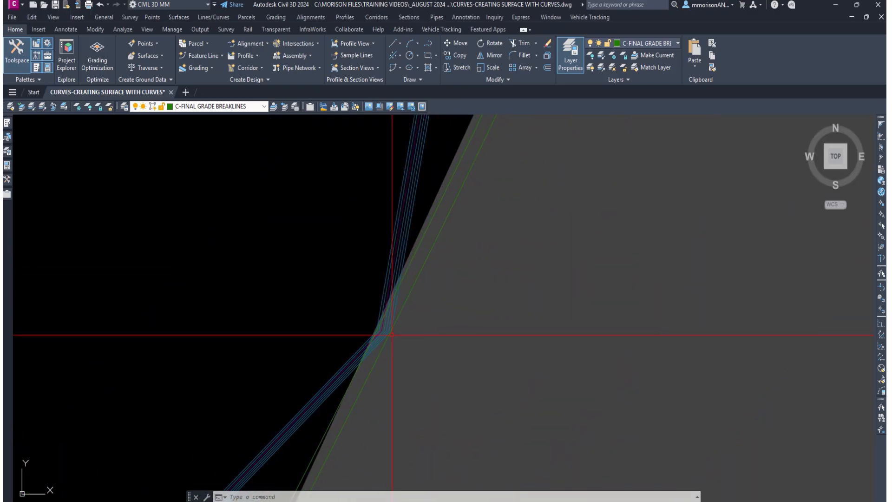
scroll(399, 316, "up", 3)
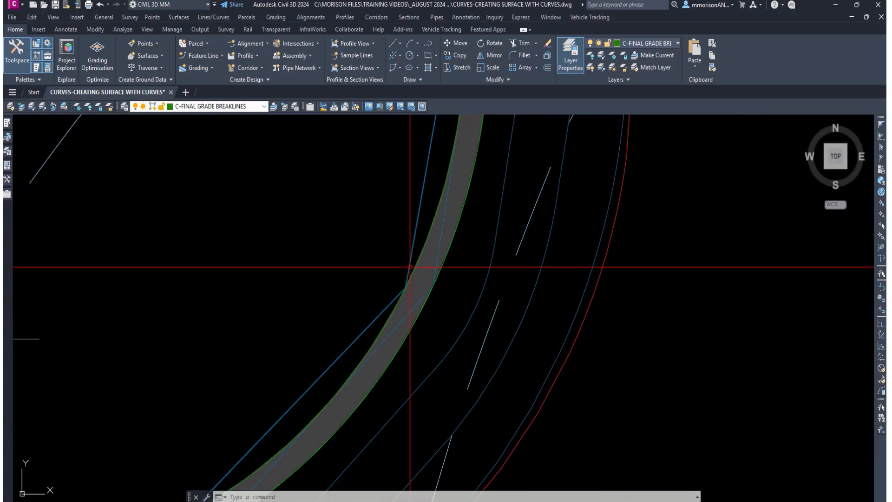
scroll(410, 267, "down", 3)
middle_click_drag(420, 189, 412, 370)
scroll(432, 249, "up", 5)
scroll(441, 237, "up", 5)
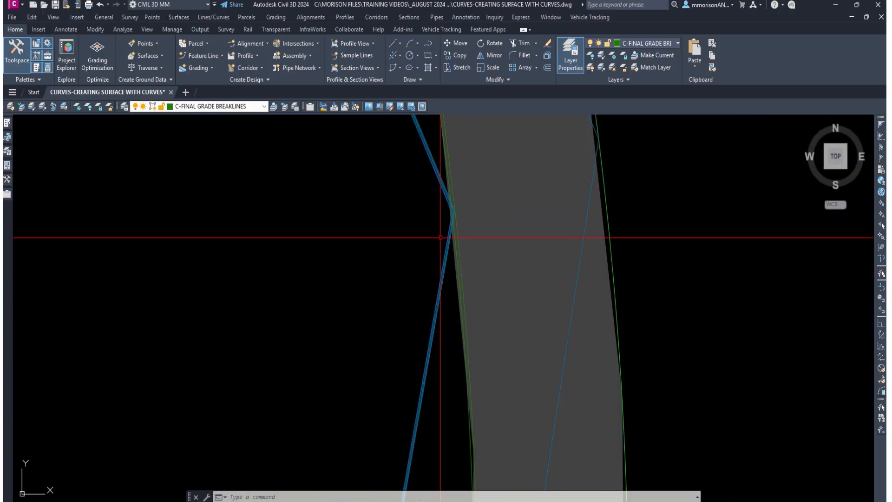
scroll(441, 237, "down", 5)
scroll(379, 240, "up", 6)
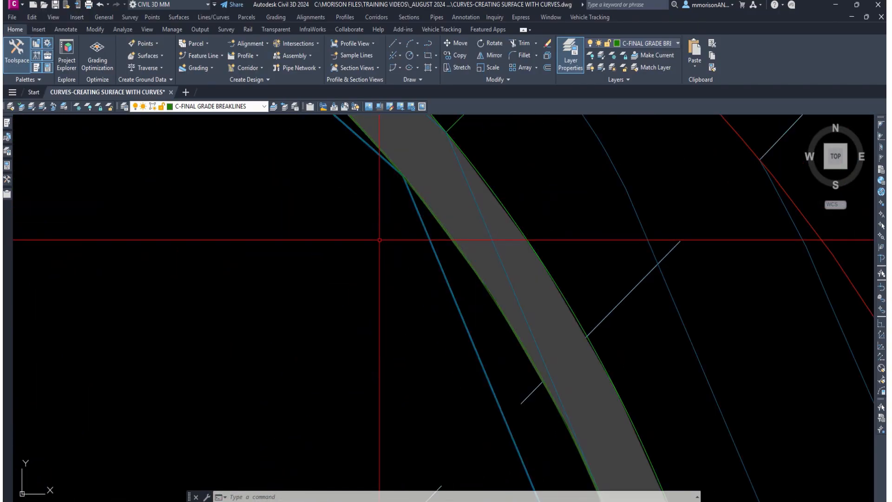
Insert elevation points at a 1-foot increment along the feature line on the tank ring's inner edge.
scroll(408, 176, "up", 5)
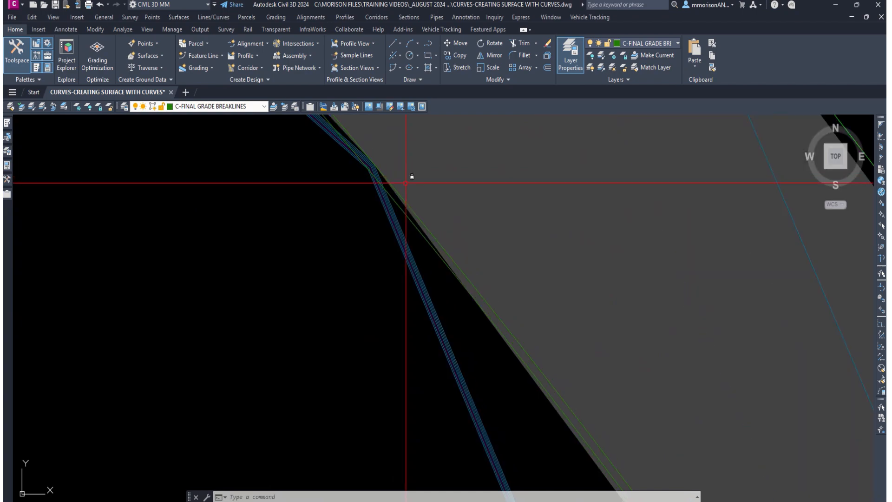
left_click(403, 210)
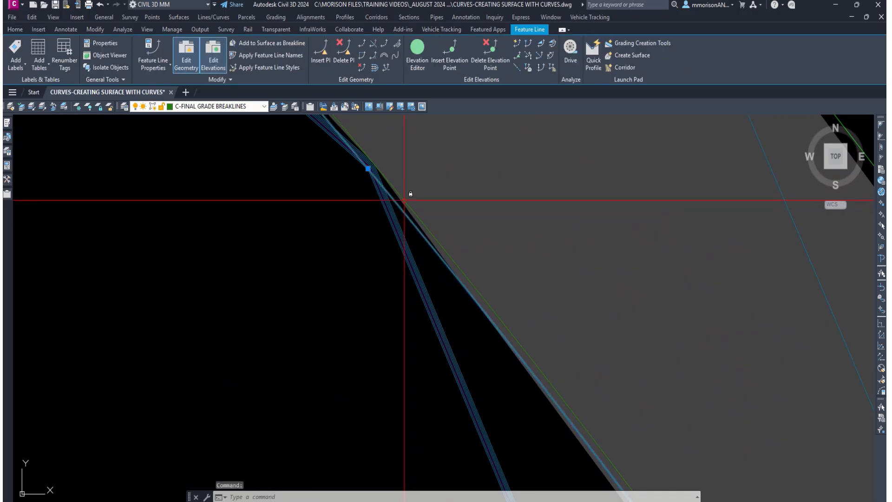
left_click(451, 61)
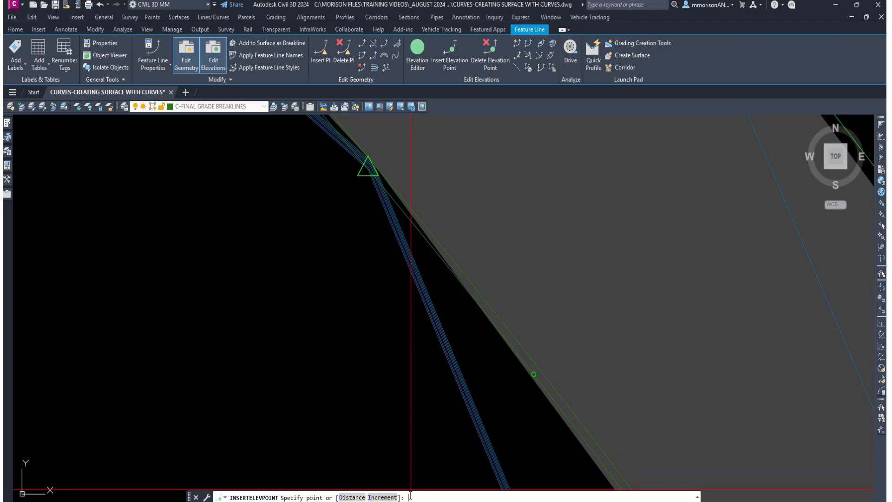
key("Return")
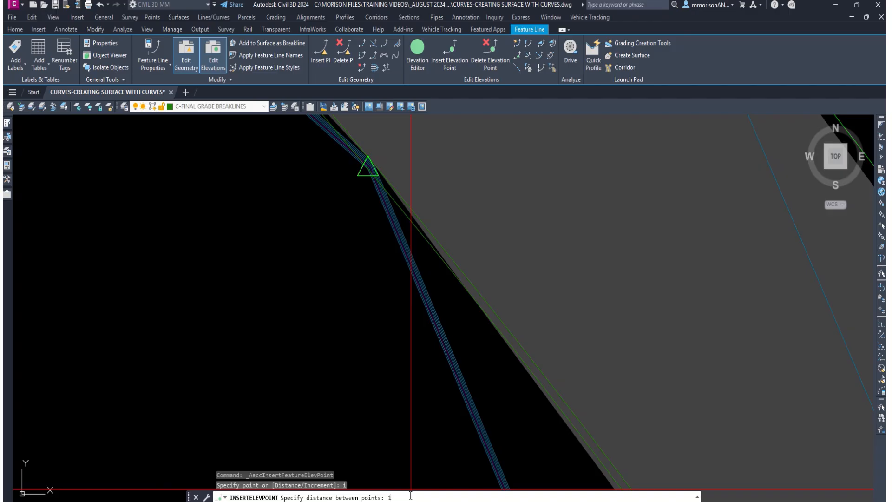
key("Return")
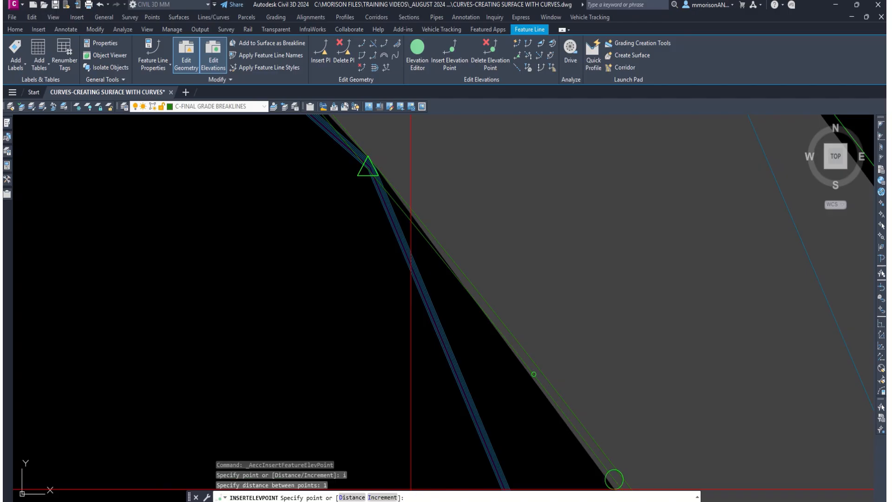
left_click(527, 460)
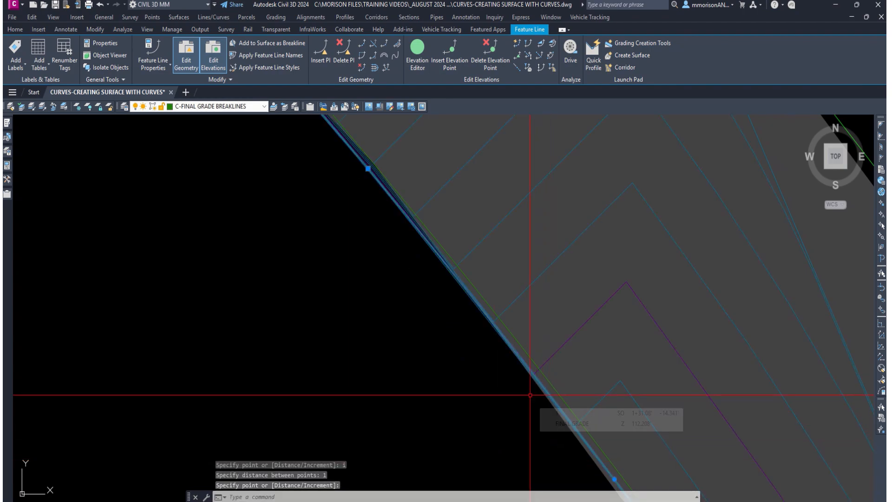
scroll(520, 393, "down", 4)
scroll(510, 390, "down", 6)
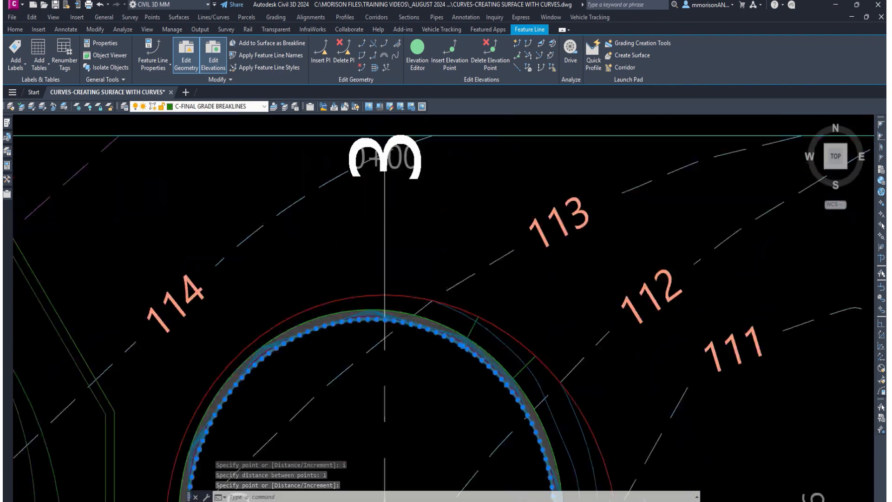
key("Escape")
key("Escape")
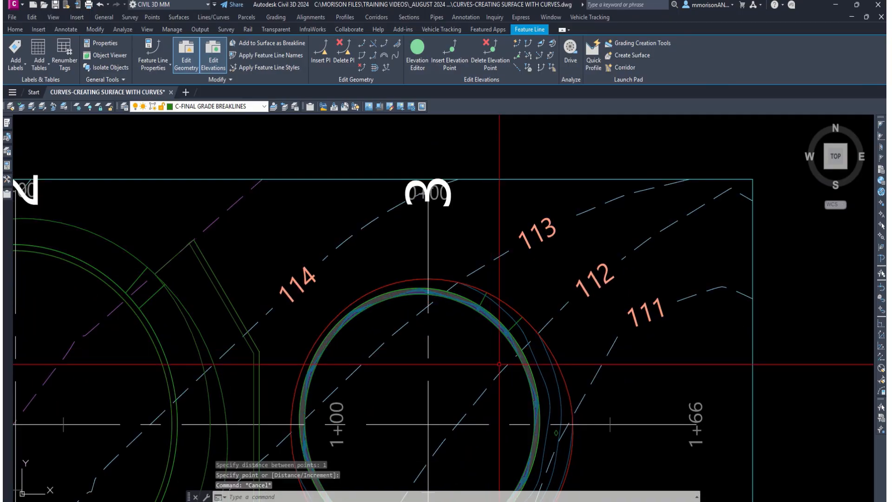
Insert elevation points at a 1-foot increment along the feature line on the tank ring's outer edge.
scroll(512, 362, "up", 2)
scroll(512, 362, "up", 6)
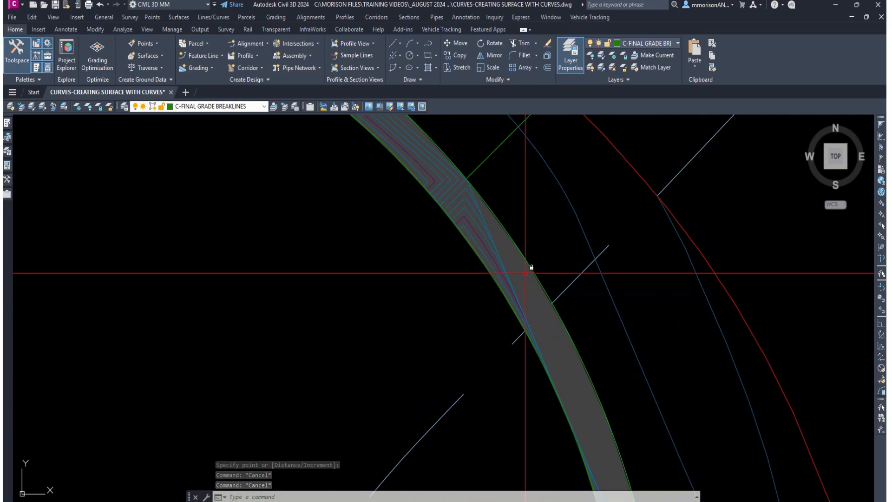
left_click(528, 264)
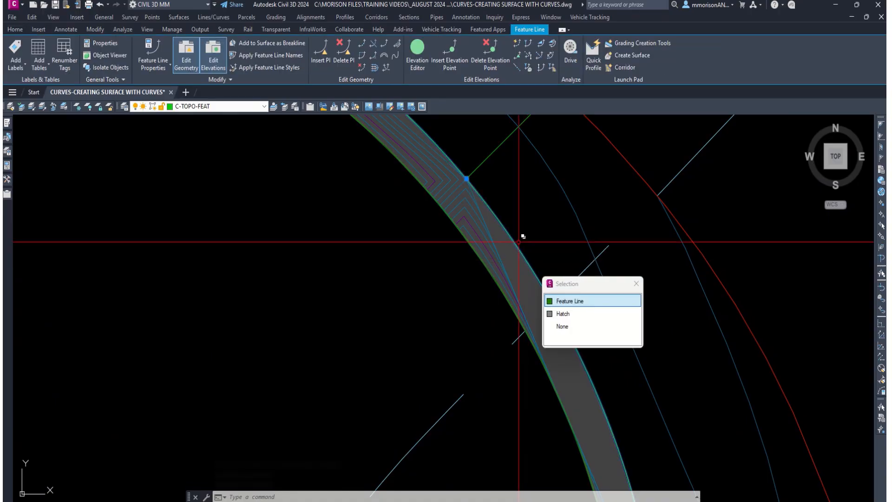
left_click(454, 67)
type("i")
key("Return")
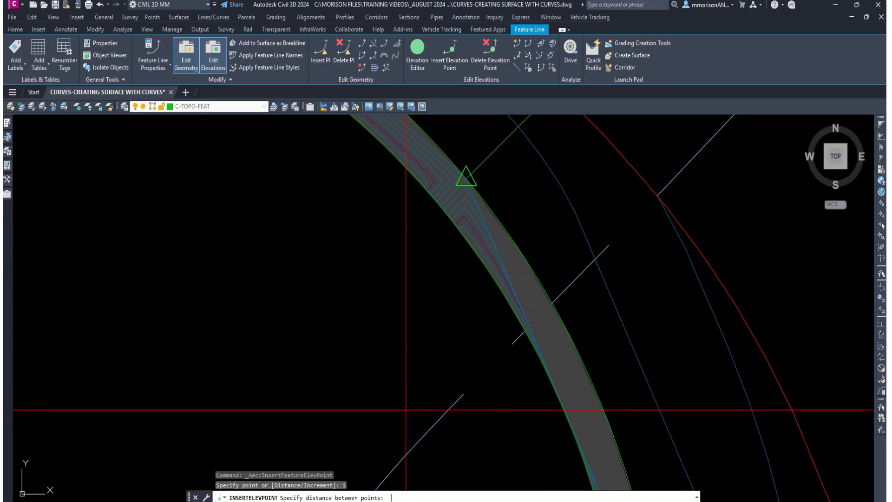
type("1")
key("Return")
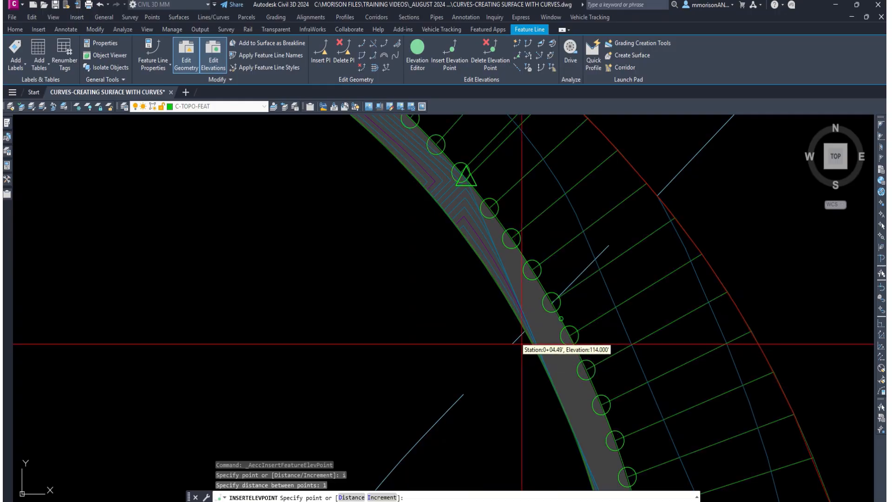
scroll(505, 367, "down", 5)
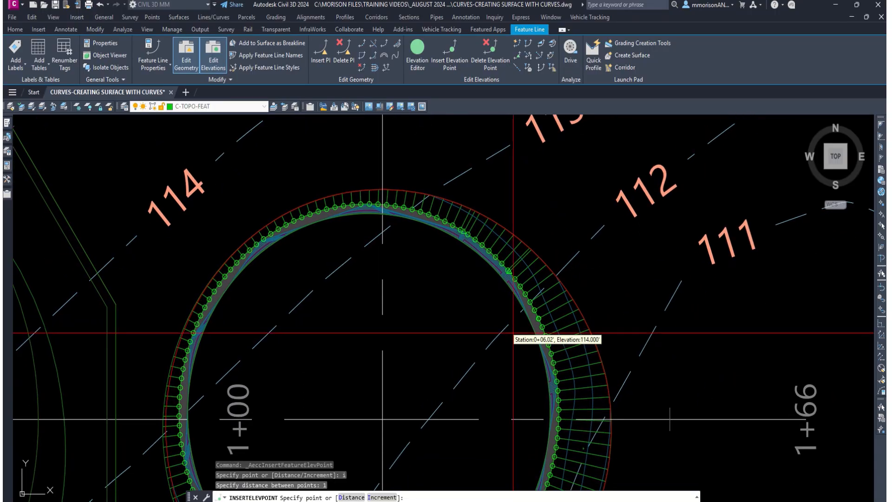
scroll(526, 357, "up", 2)
scroll(525, 356, "up", 6)
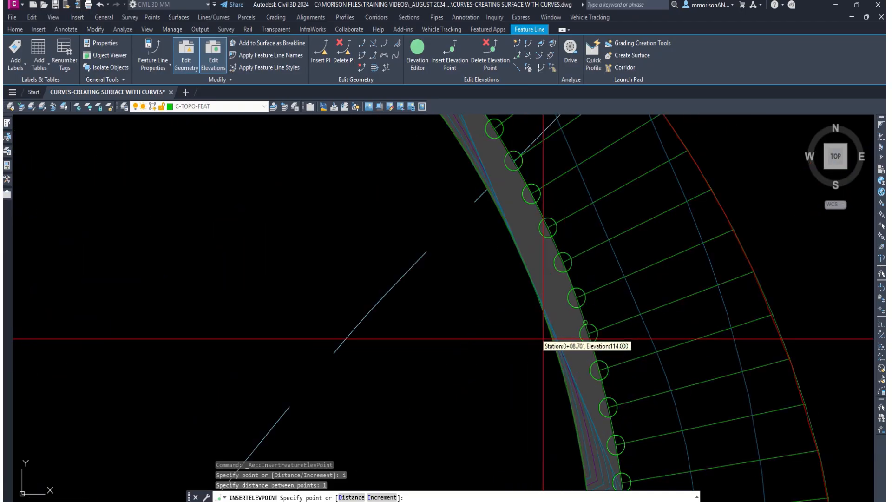
key("Escape")
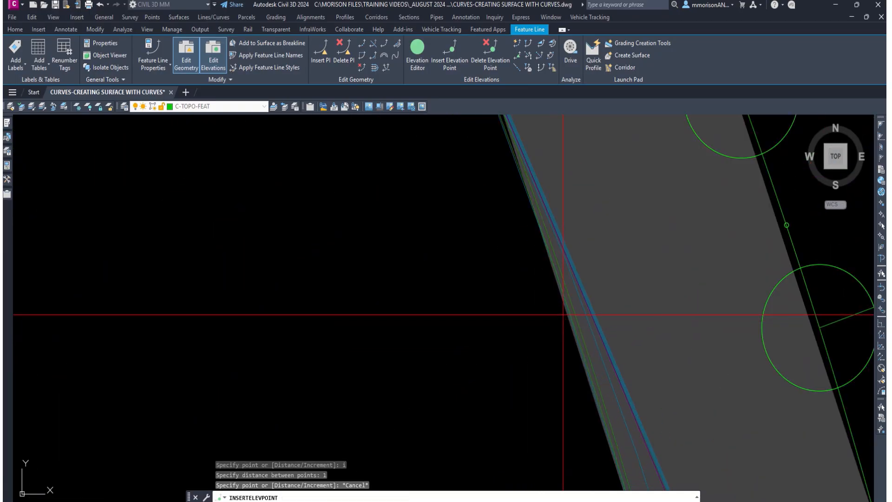
left_click(576, 296)
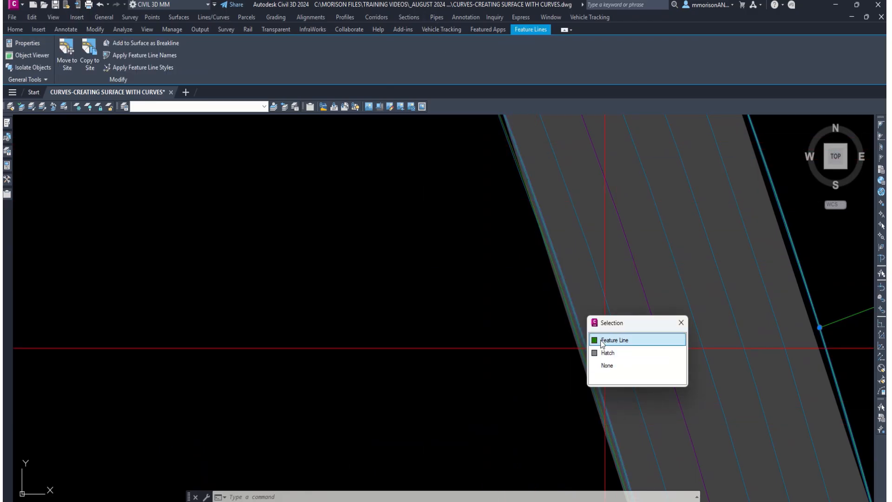
left_click(603, 341)
key("Escape")
key("Escape")
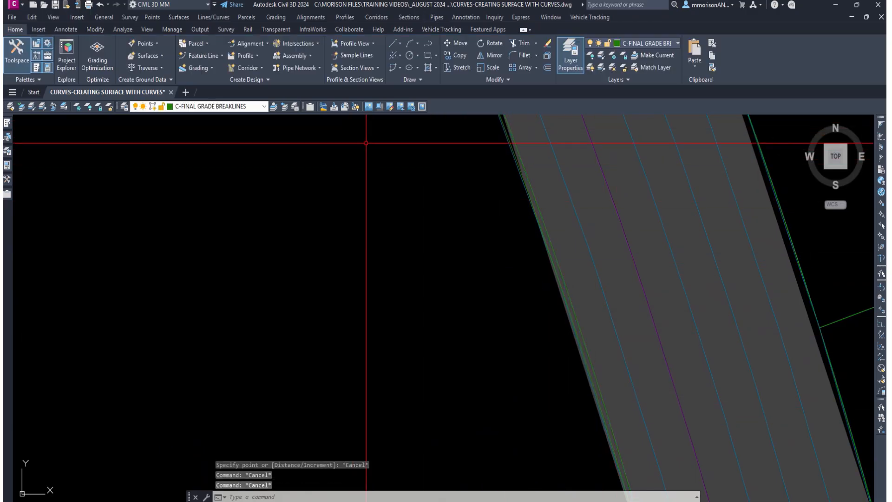
key("Escape")
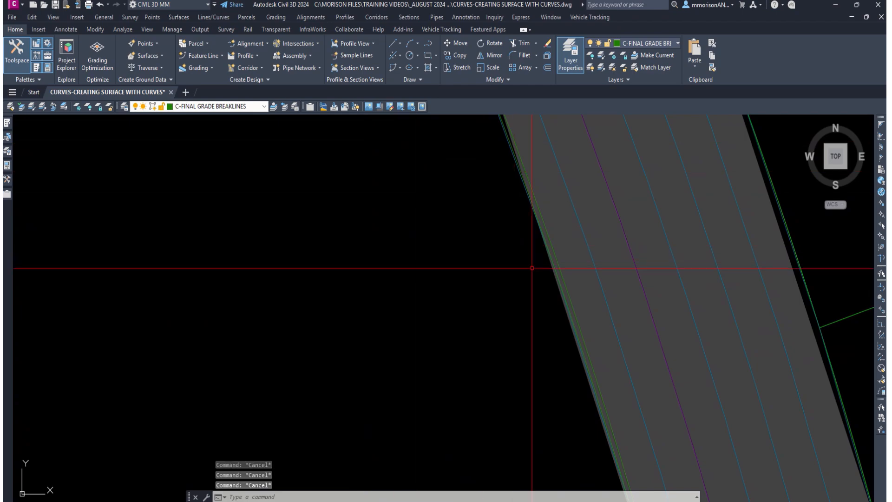
Insert elevation points at a 1-foot increment along the other feature line beside the tank ring's inner edge, within the grey band.
left_click(567, 285)
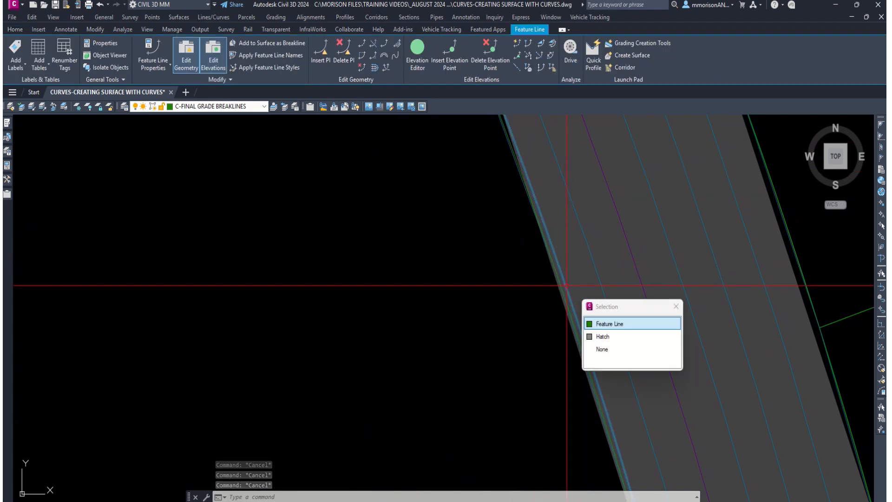
left_click(608, 324)
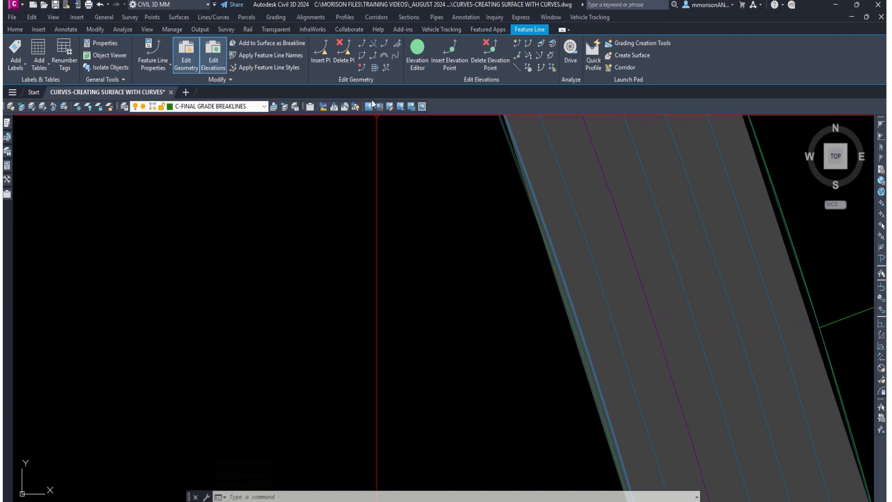
left_click(446, 59)
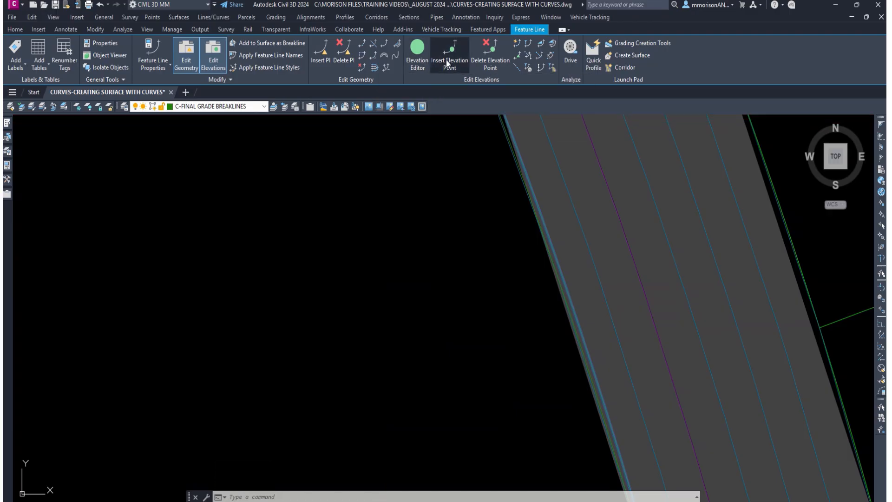
type("i")
key("Return")
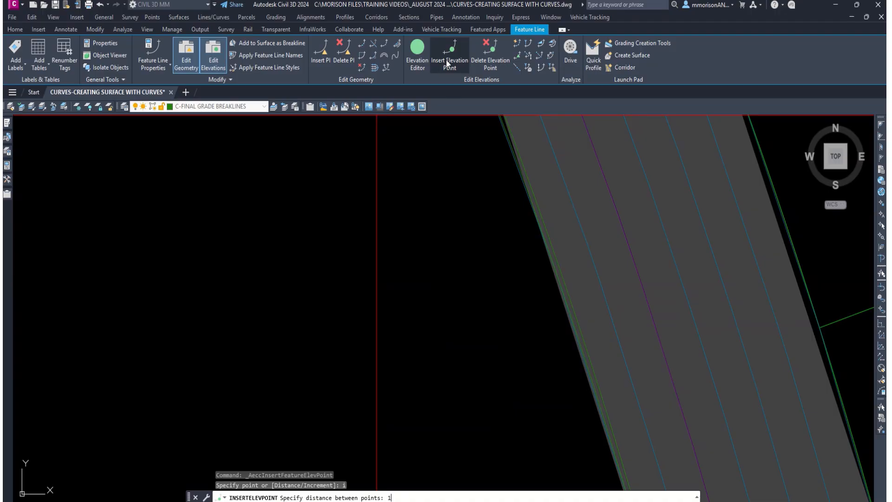
type("1")
key("Return")
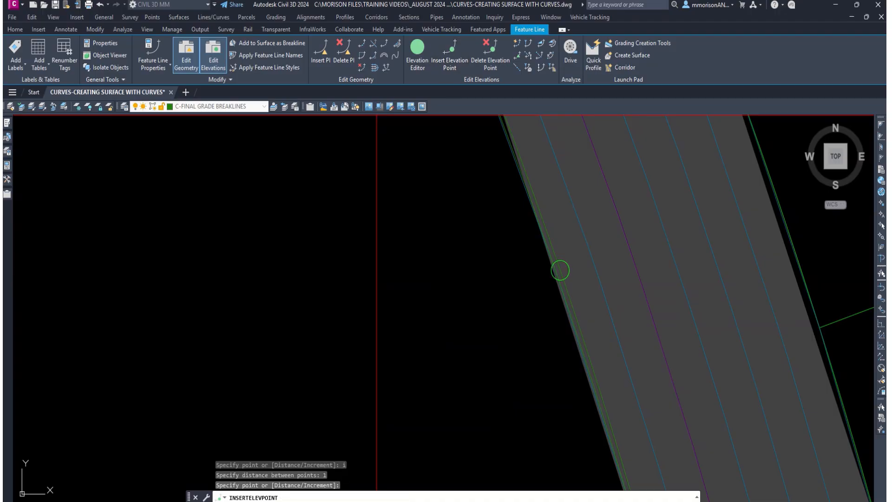
left_click(561, 271)
scroll(426, 192, "down", 5)
scroll(426, 192, "down", 3)
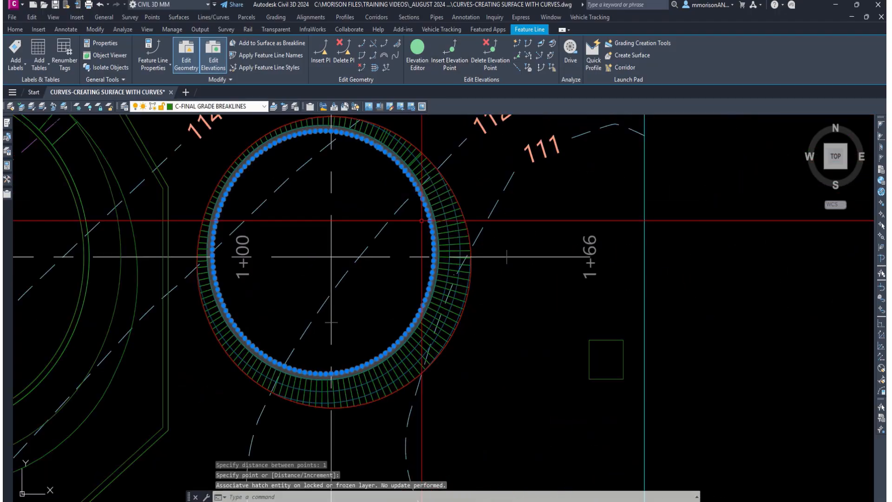
key("Escape")
key("Escape")
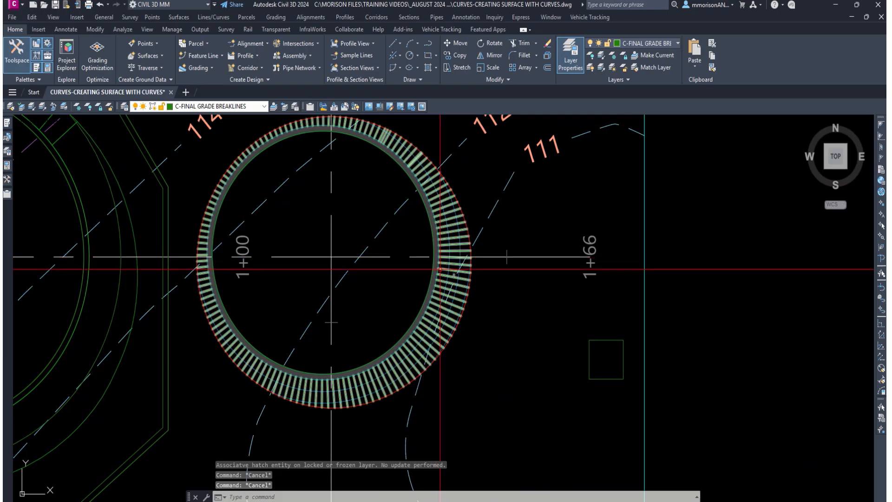
Examine how closely DS TANK 2's contours follow the feature lines along the ring's edges and the outer slope.
scroll(425, 232, "up", 6)
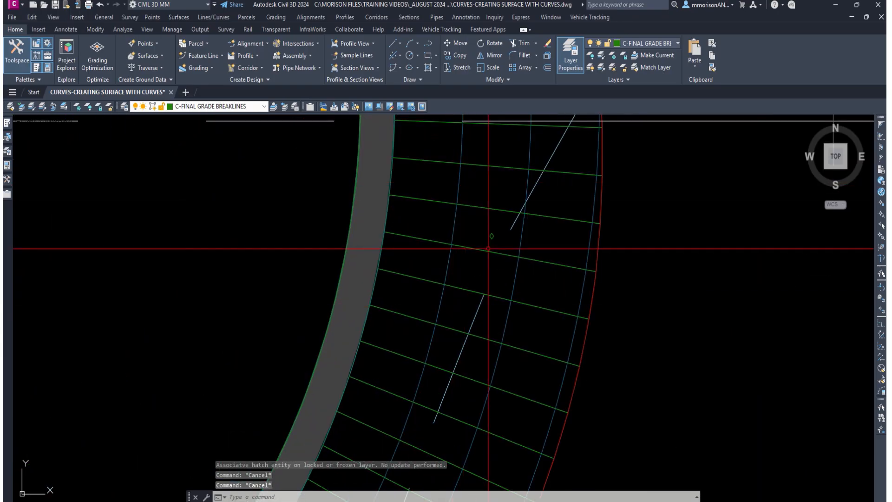
scroll(469, 200, "down", 4)
scroll(376, 292, "down", 4)
scroll(375, 292, "up", 8)
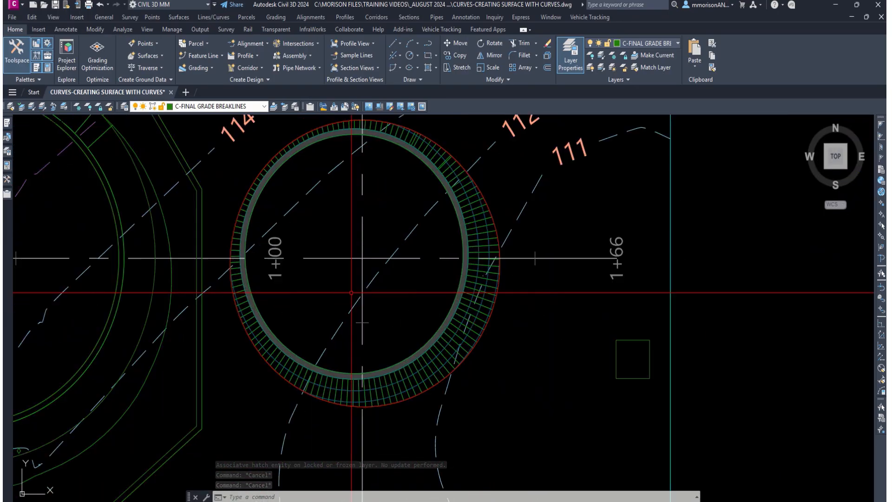
scroll(229, 364, "up", 6)
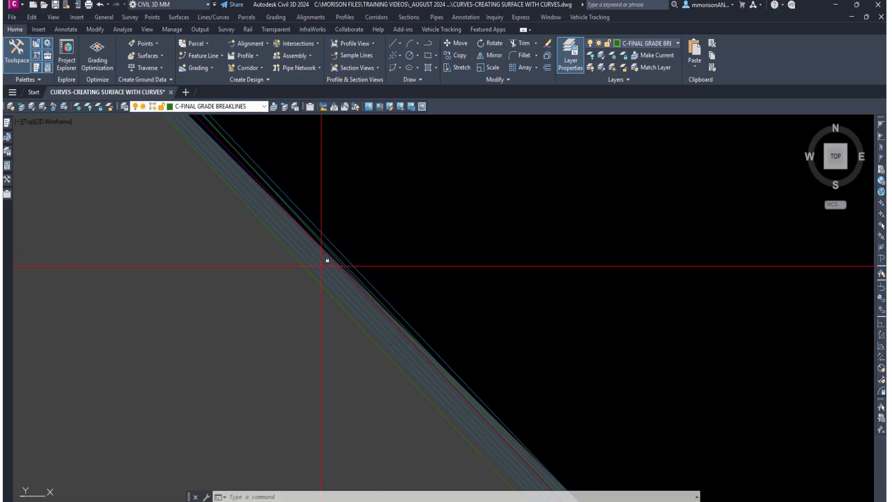
scroll(322, 266, "down", 5)
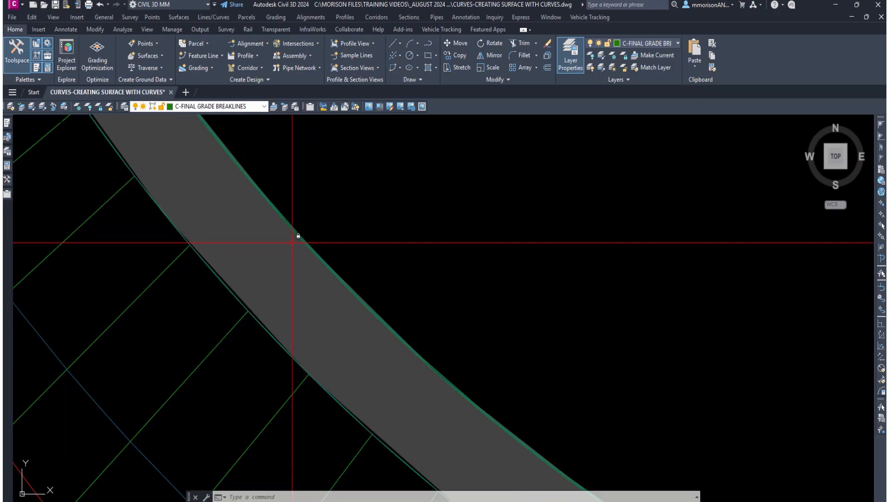
scroll(297, 237, "up", 5)
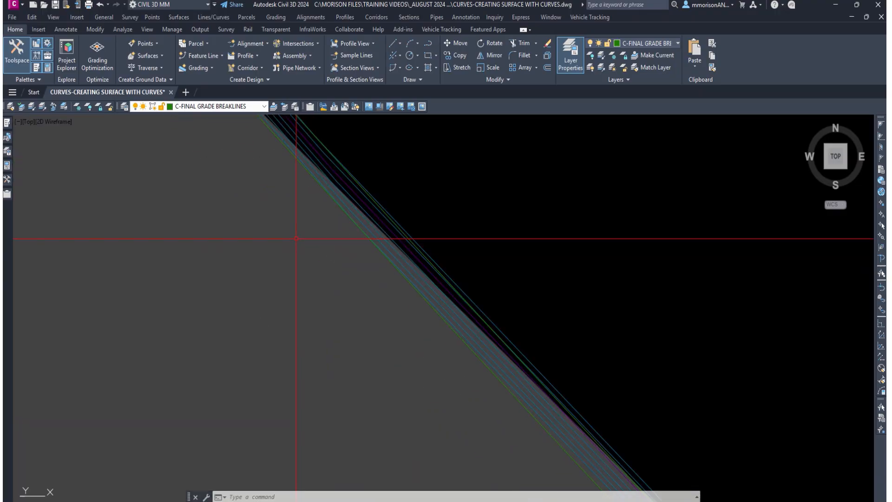
scroll(338, 219, "up", 3)
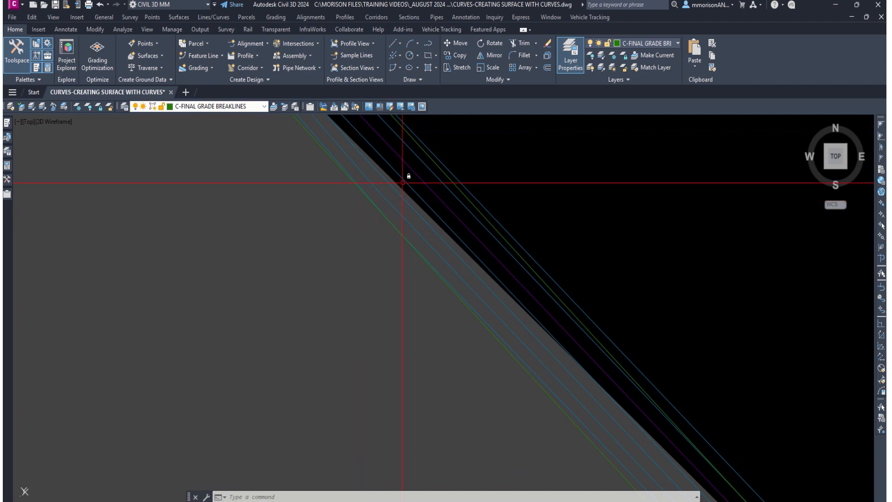
scroll(402, 183, "down", 5)
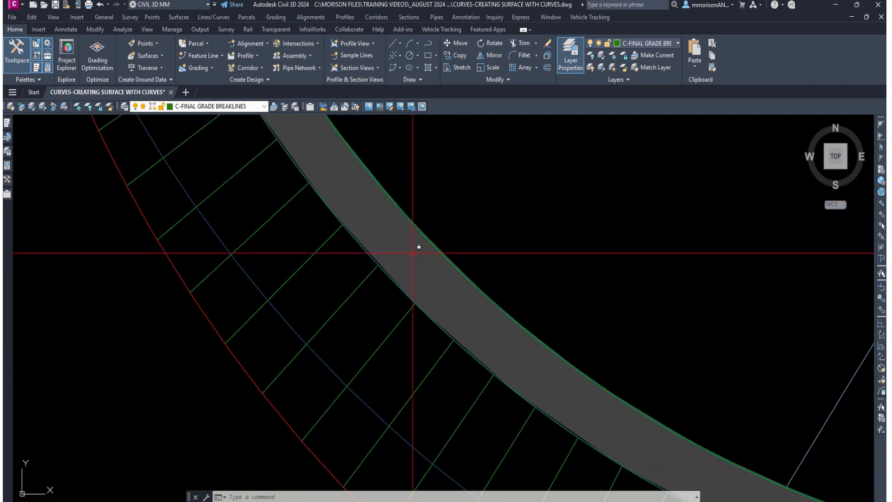
scroll(413, 253, "down", 2)
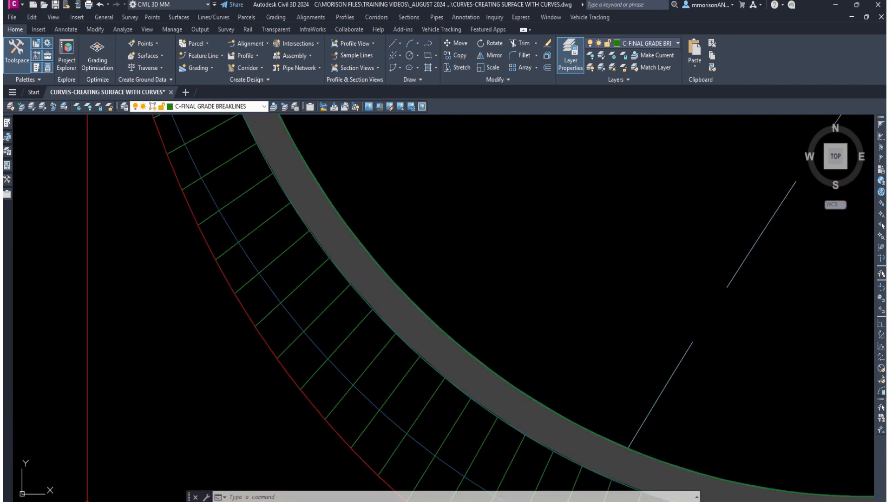
Check the tank's 3D view in Layout1, and return to model space to look over the whole tank.
left_click(61, 501)
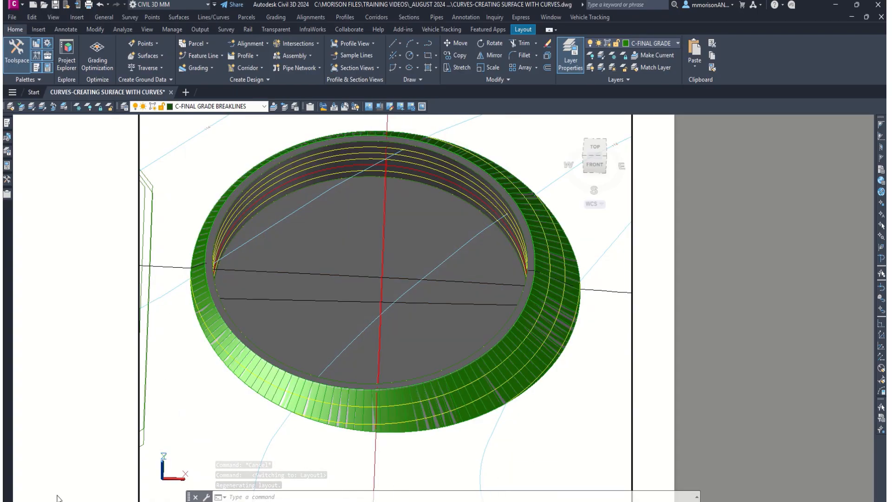
left_click(33, 500)
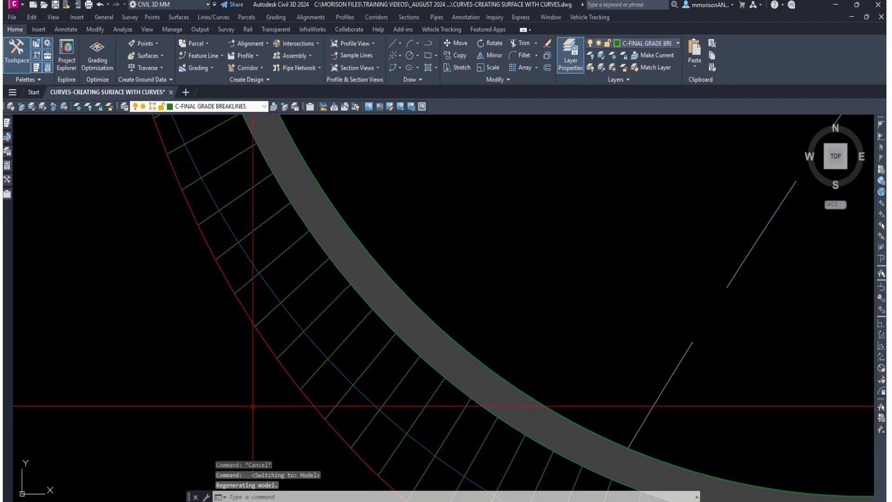
scroll(253, 406, "down", 4)
middle_click_drag(399, 349, 407, 359)
scroll(407, 359, "down", 2)
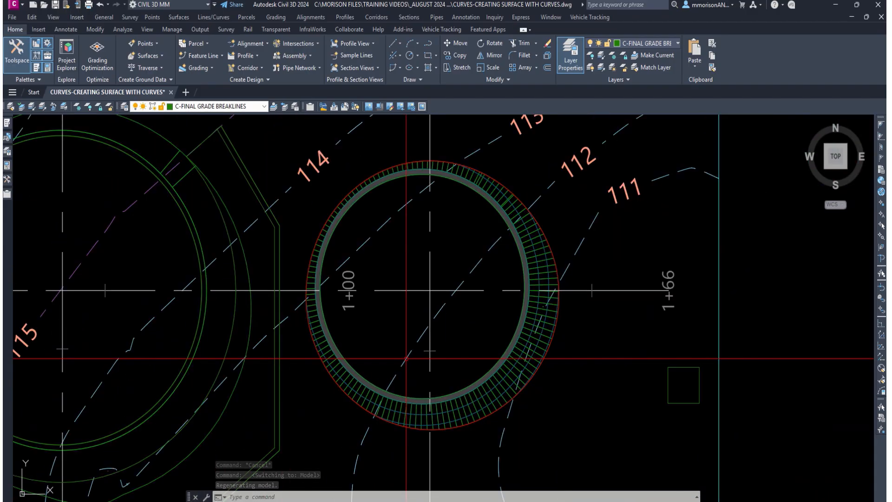
scroll(407, 360, "up", 2)
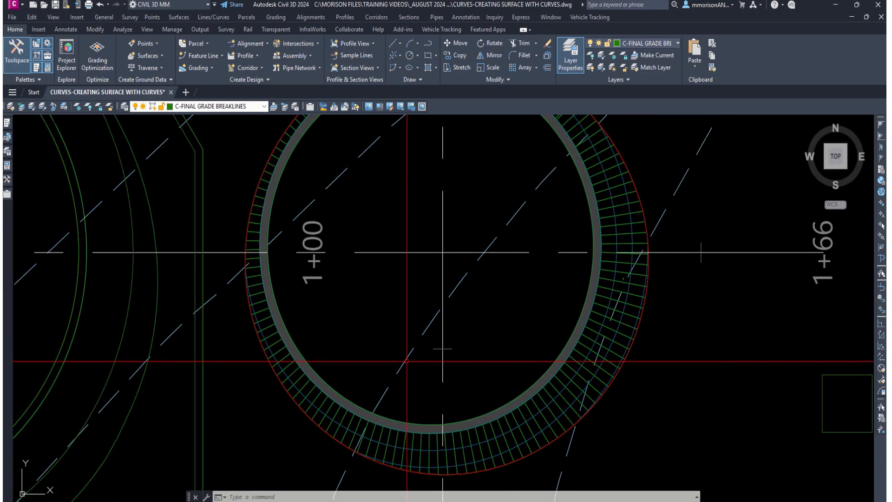
middle_click_drag(406, 360, 406, 374)
mouse_move(441, 360)
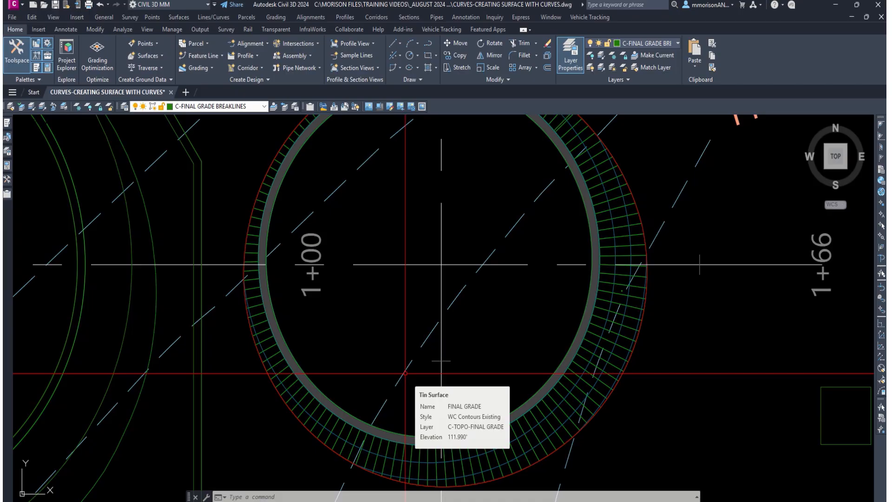
scroll(405, 374, "down", 2)
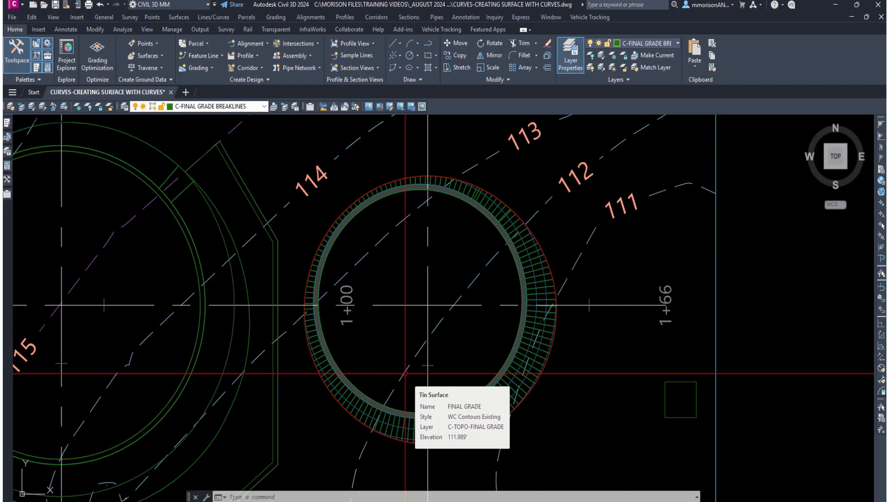
scroll(405, 373, "up", 2)
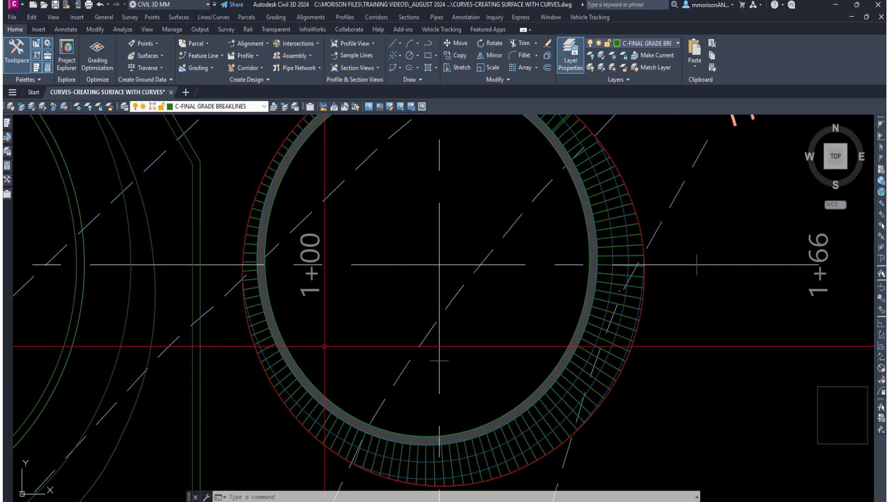
Review the volume statistics in the VOL-TANK 2 surface properties and close them without changes.
left_click(8, 182)
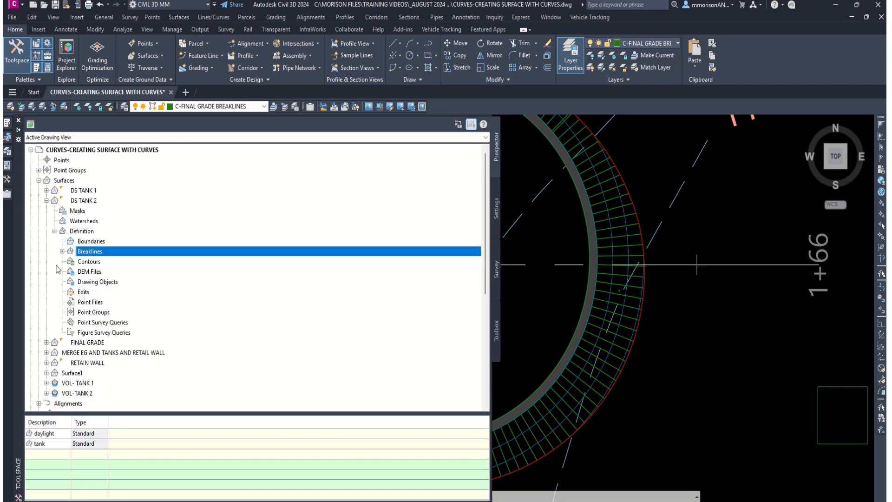
left_click(47, 394)
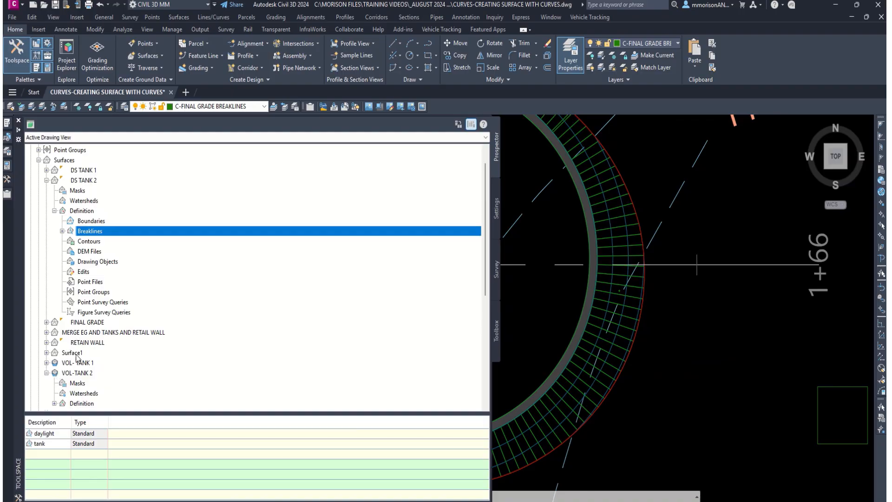
scroll(79, 394, "down", 1)
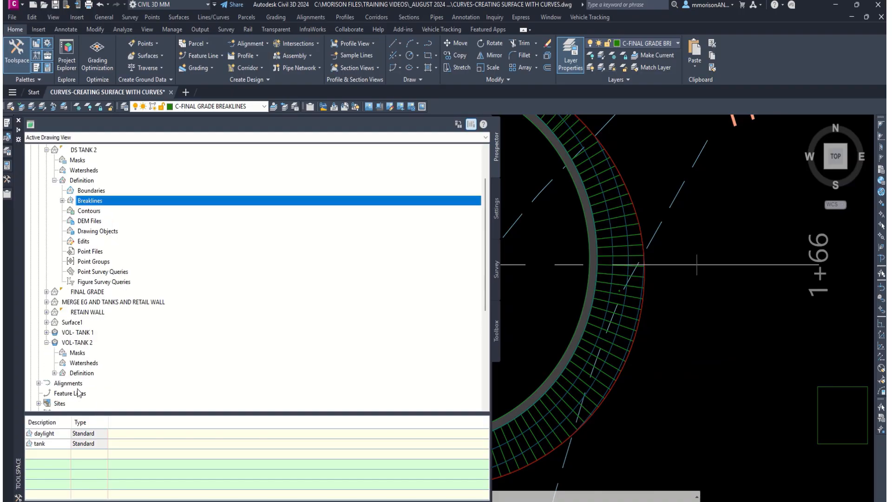
right_click(78, 343)
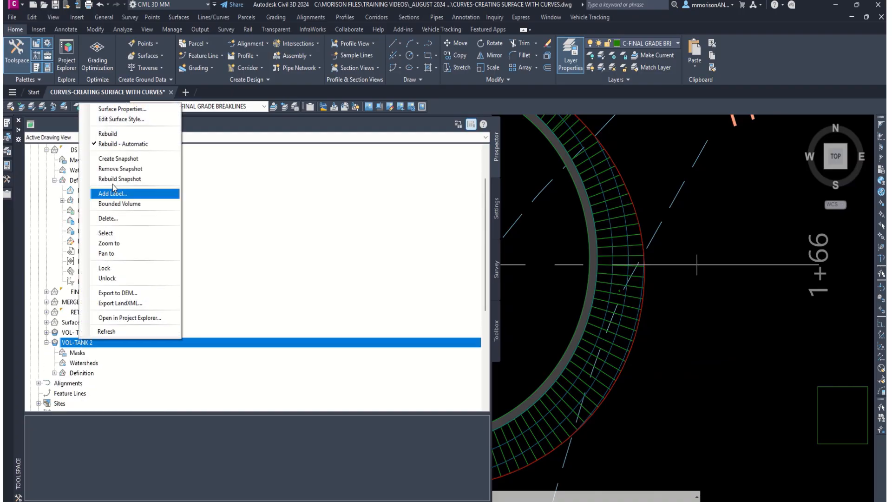
left_click(121, 109)
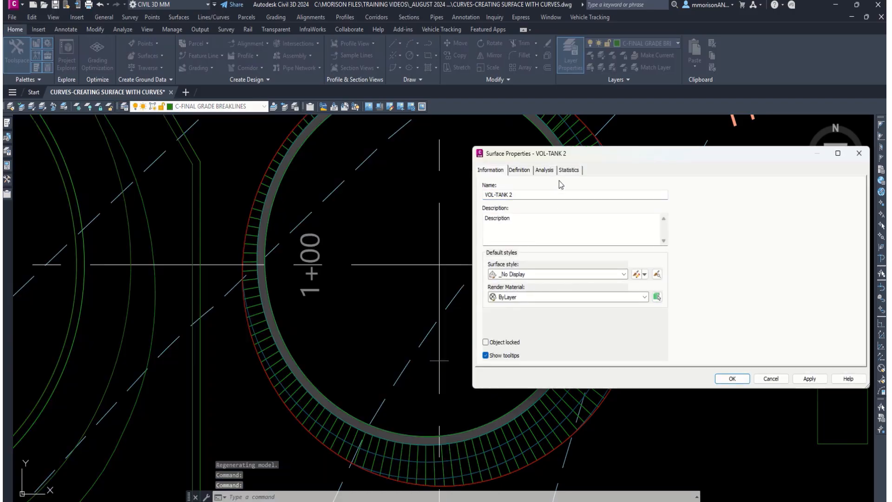
left_click(568, 170)
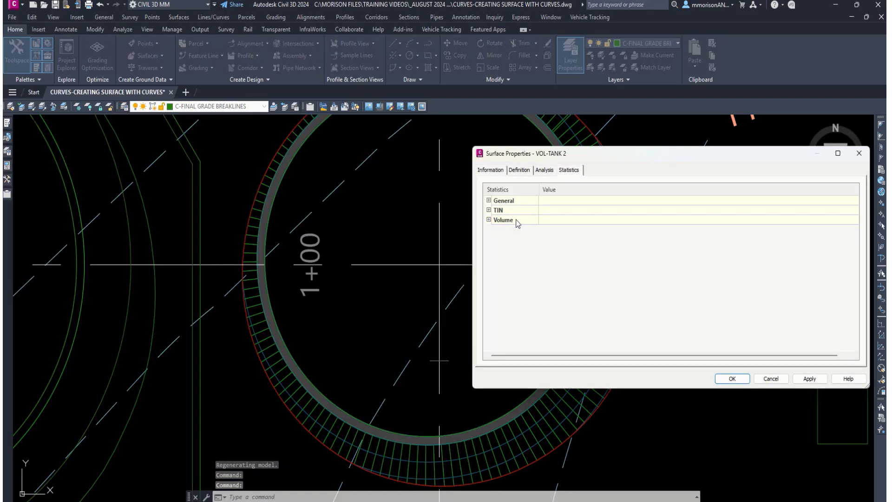
left_click(489, 219)
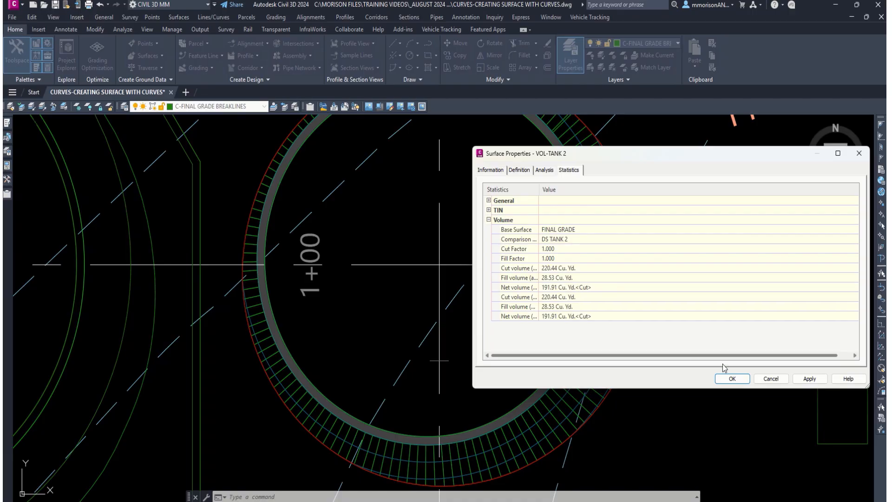
left_click(770, 379)
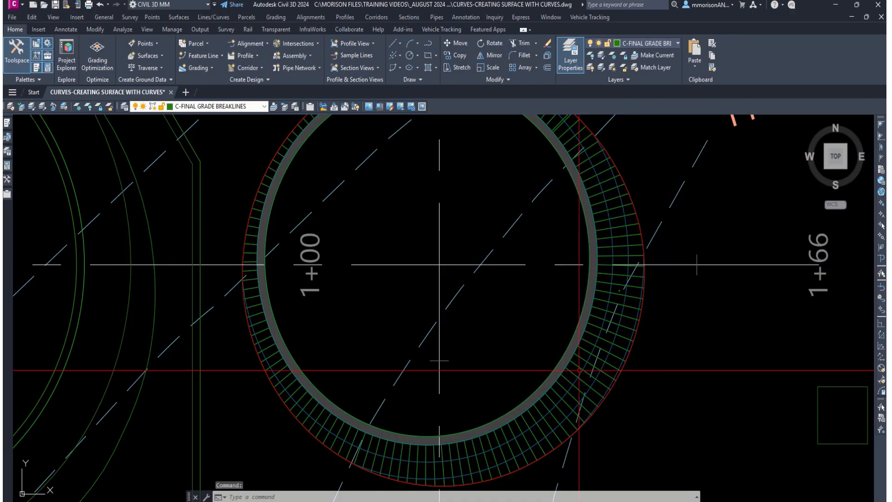
Inspect the tank ring's inner edge up close and the full ring with its surrounding slope.
scroll(562, 352, "up", 4)
scroll(562, 353, "up", 5)
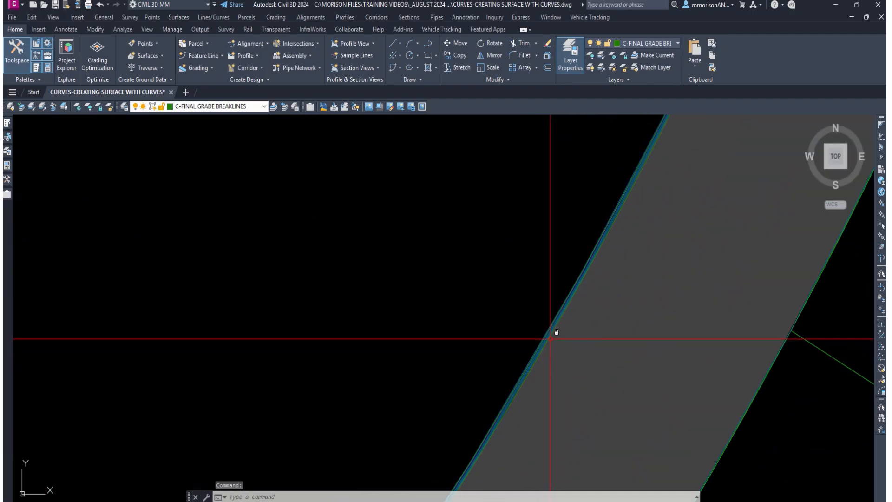
scroll(602, 218, "down", 8)
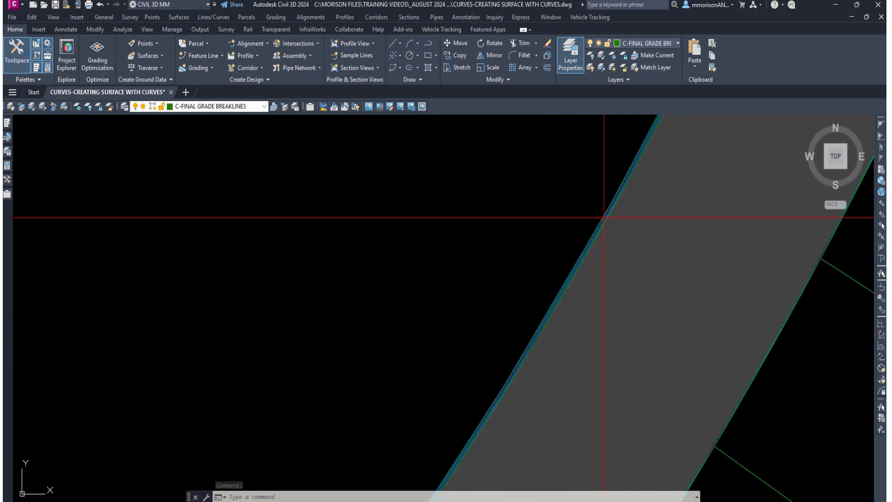
scroll(604, 217, "down", 8)
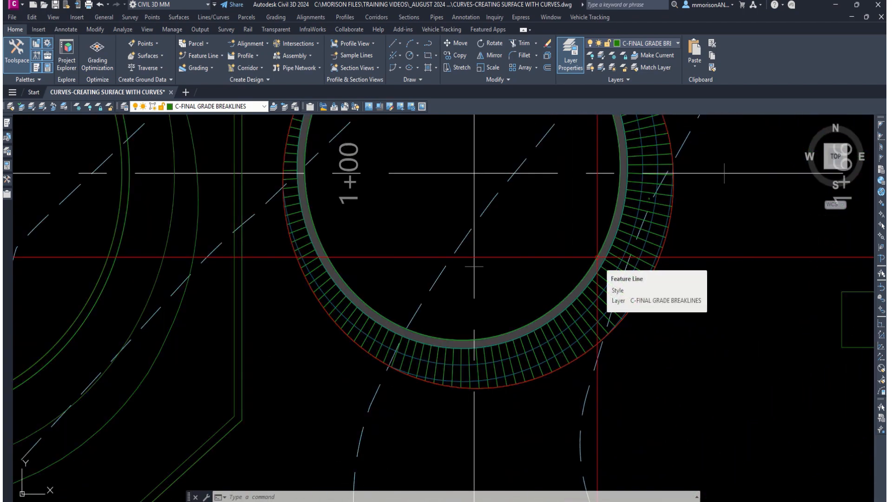
scroll(601, 267, "down", 3)
mouse_move(543, 261)
middle_mouse_down()
mouse_move(582, 305)
mouse_move(527, 300)
mouse_move(498, 353)
middle_mouse_up()
scroll(498, 347, "up", 3)
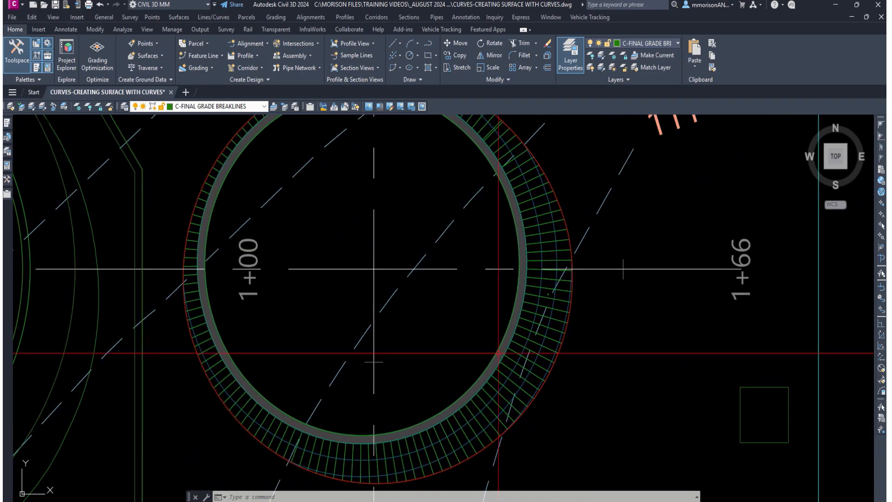